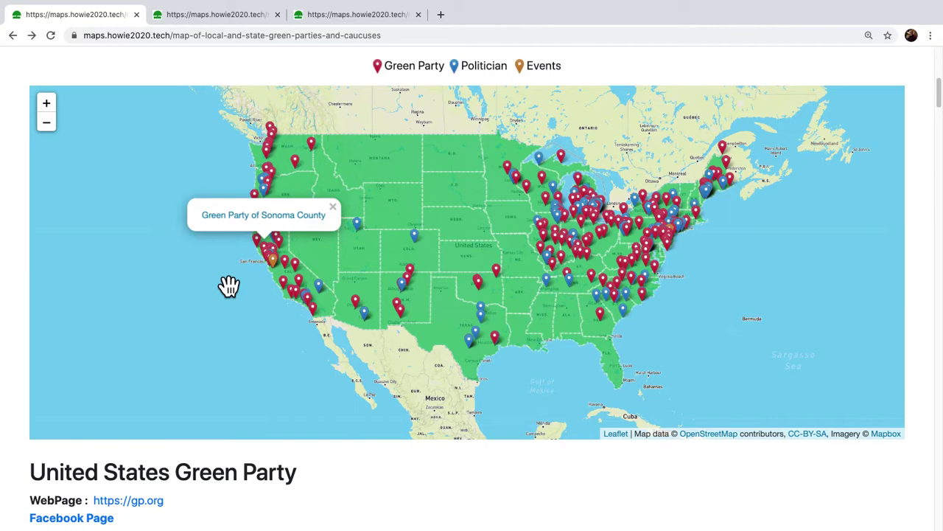
Visit the Montana Green Party page, then return to the national map
scroll(17, 185, "up", 1)
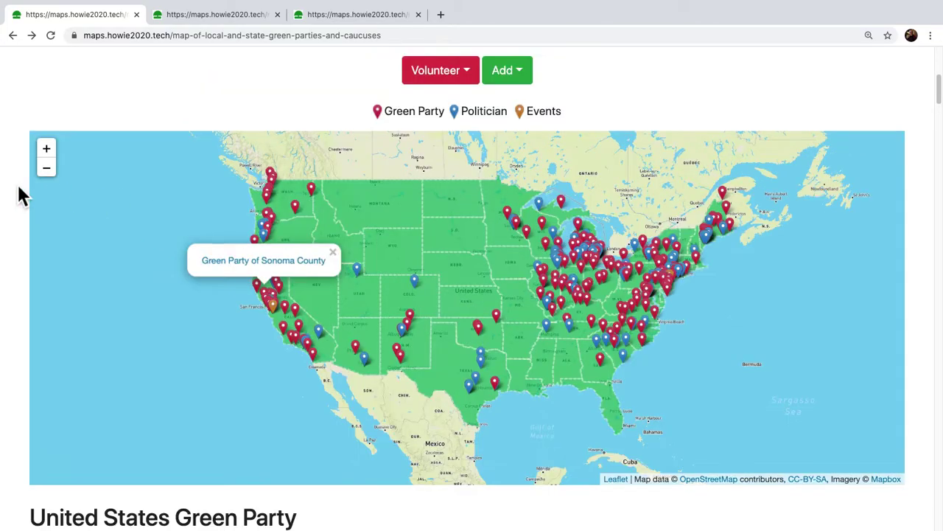
scroll(18, 185, "up", 5)
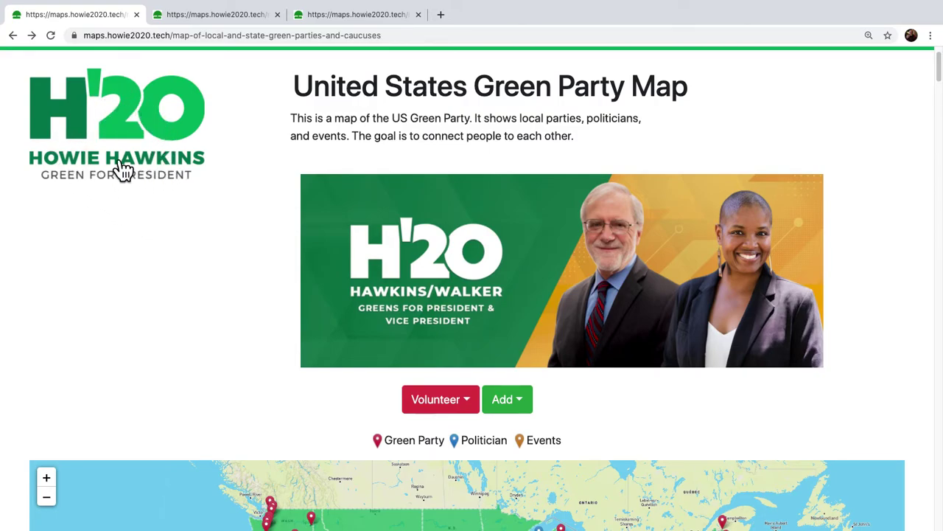
scroll(112, 280, "down", 4)
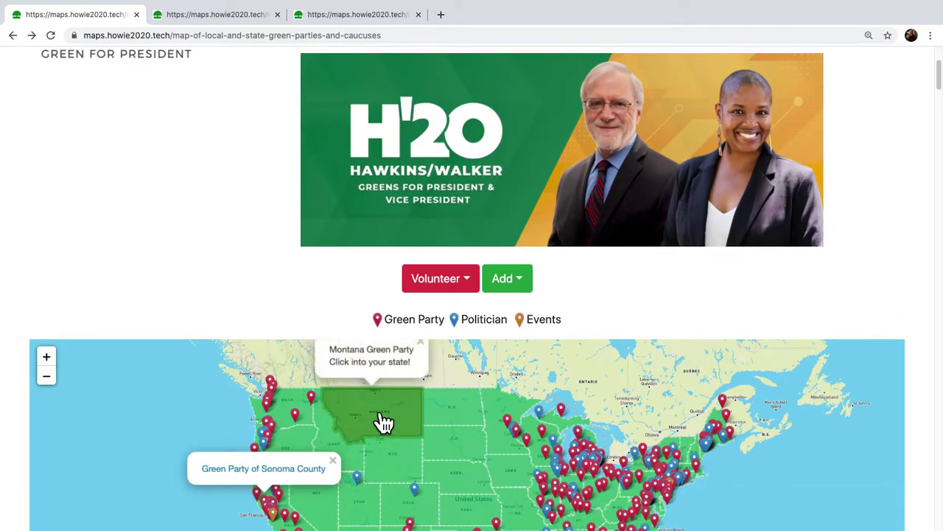
left_click(384, 421)
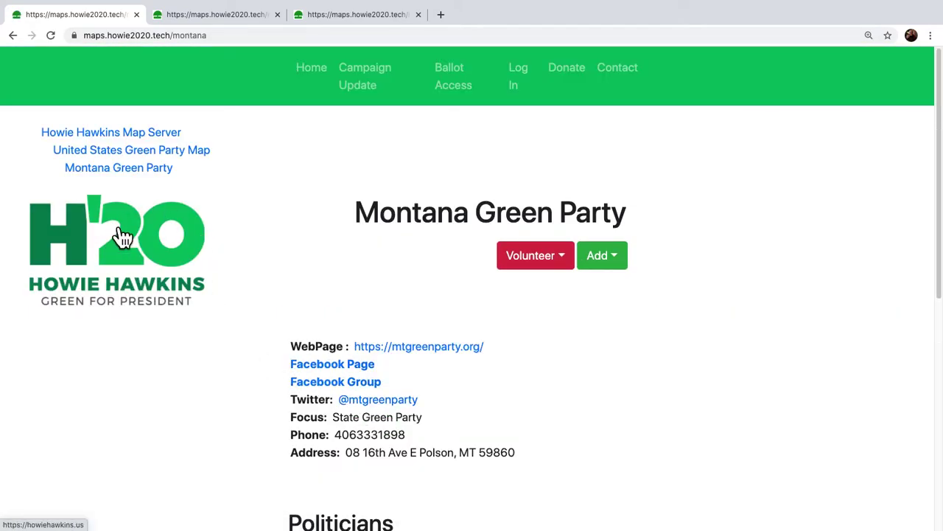
left_click(13, 36)
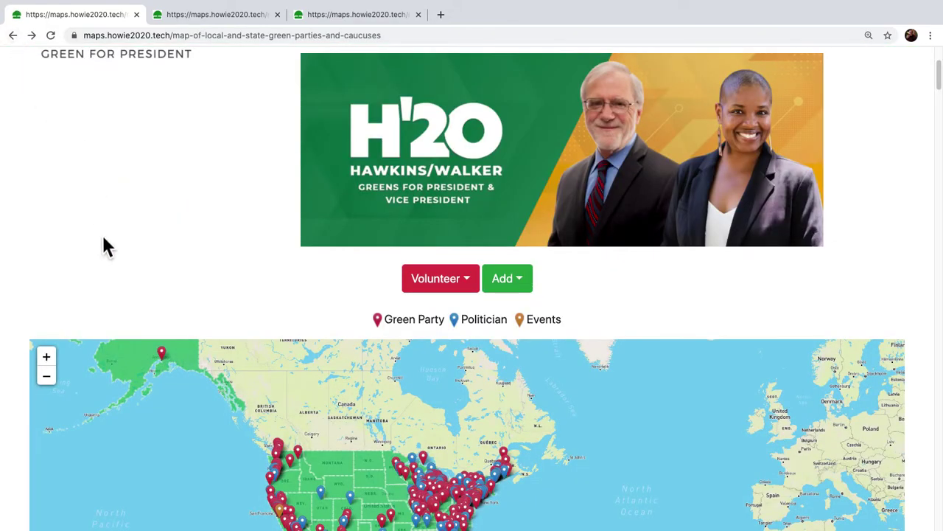
Zoom and pan into the western states and show California's Humboldt County party popup
scroll(103, 246, "down", 3)
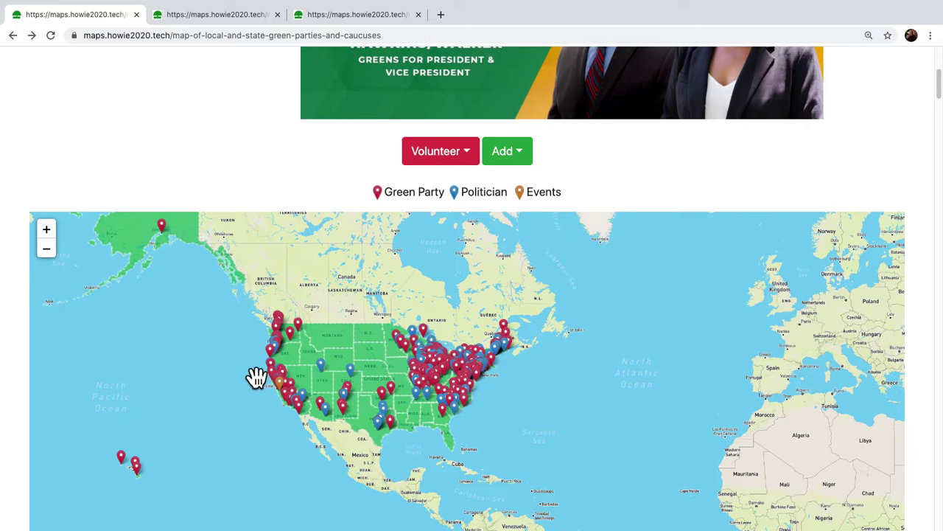
scroll(260, 393, "up", 4)
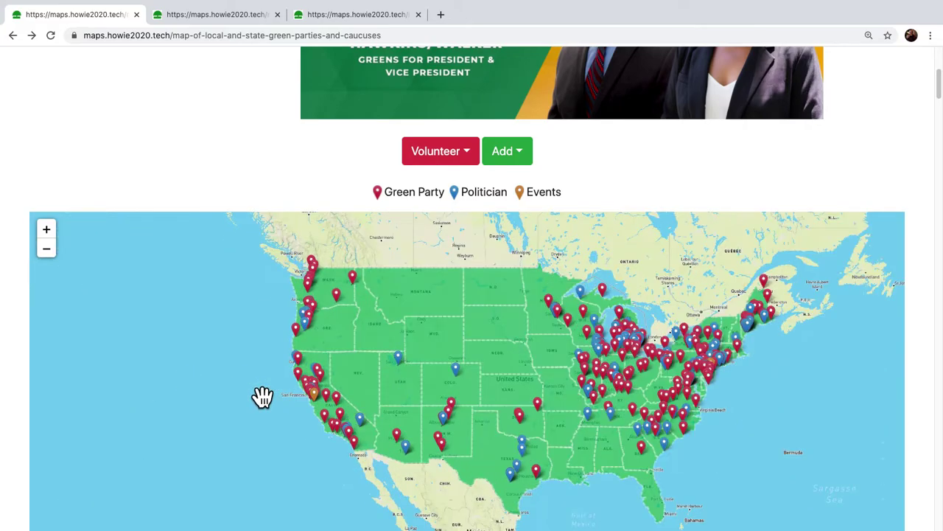
left_click_drag(338, 416, 239, 342)
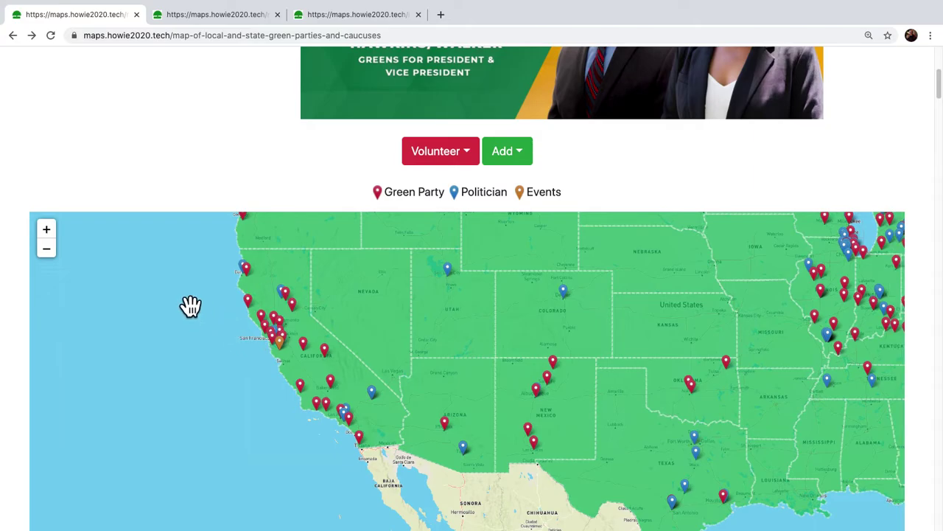
left_click(301, 284)
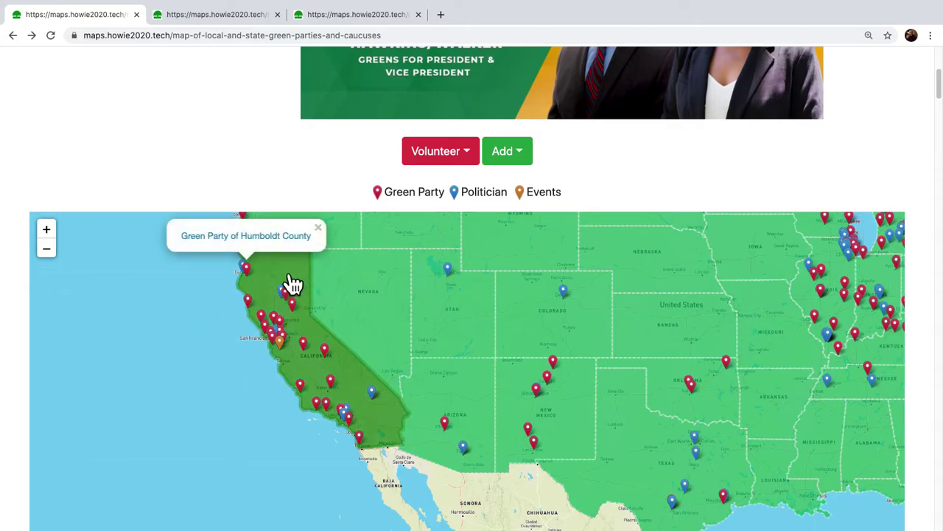
Open the Green Party of California page and scroll down to its state map
left_click(288, 278)
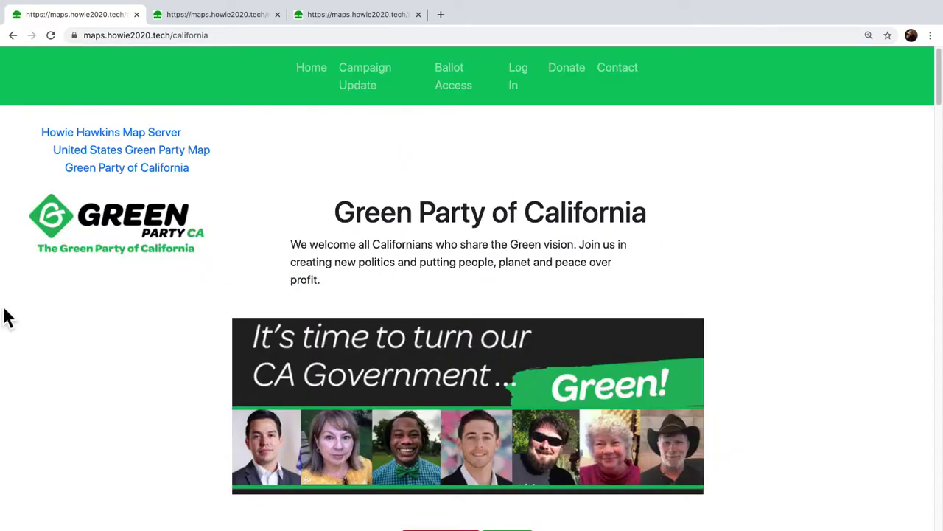
scroll(28, 343, "down", 2)
scroll(27, 335, "down", 12)
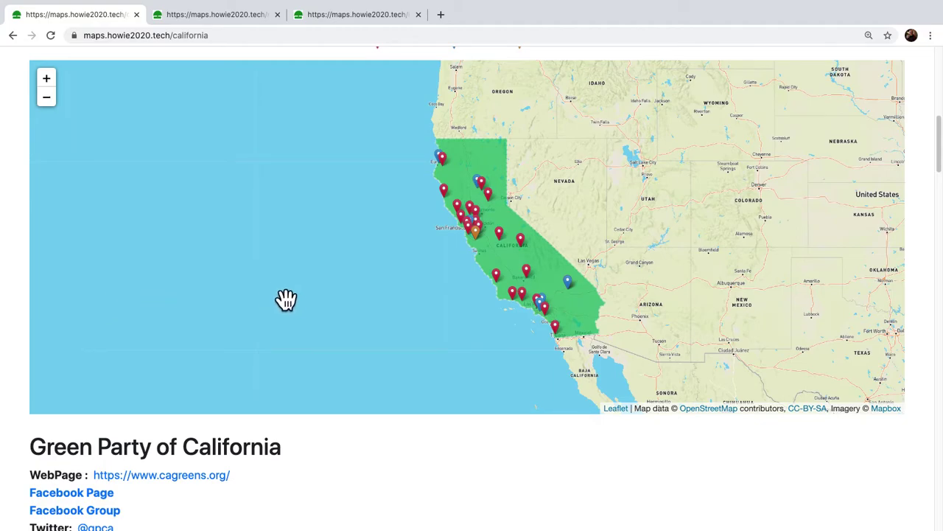
Show the San Francisco and Marin County Green Party popups on the Bay Area map
left_click(477, 231)
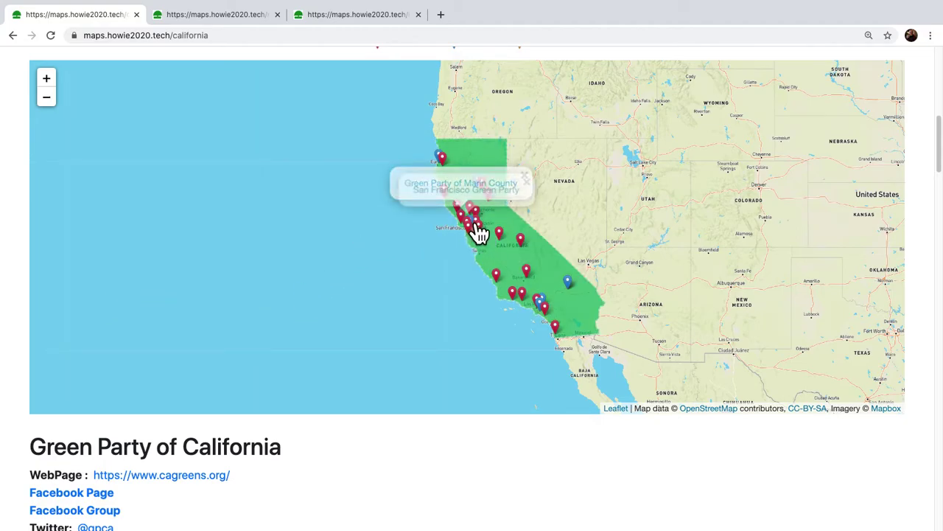
left_click(475, 232)
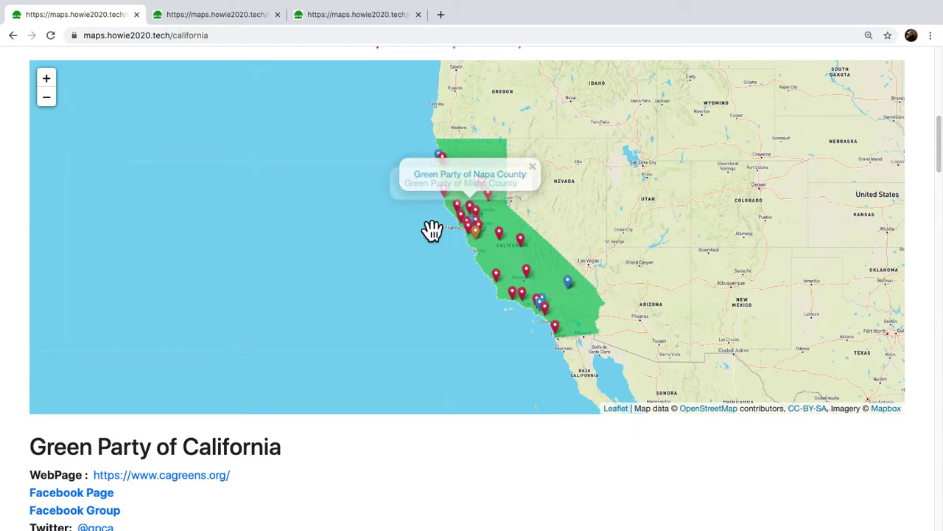
scroll(8, 219, "up", 10)
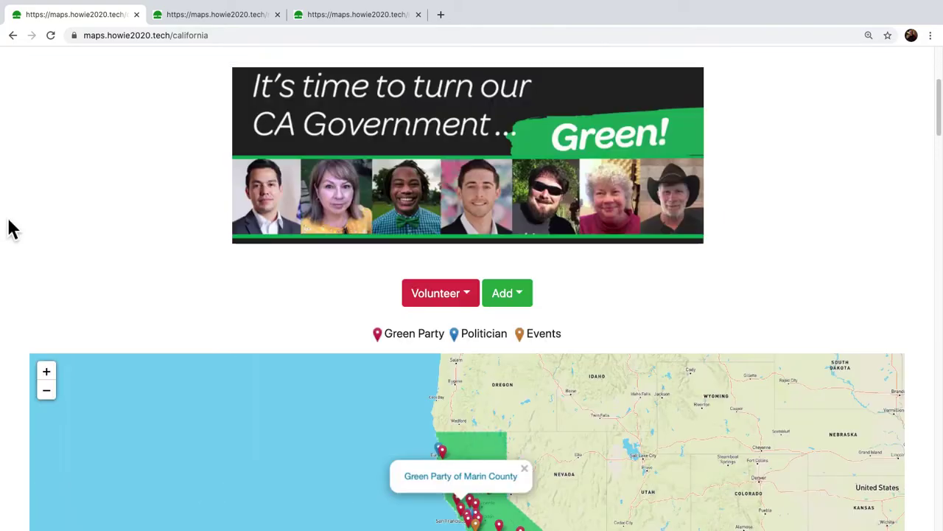
scroll(8, 225, "up", 1)
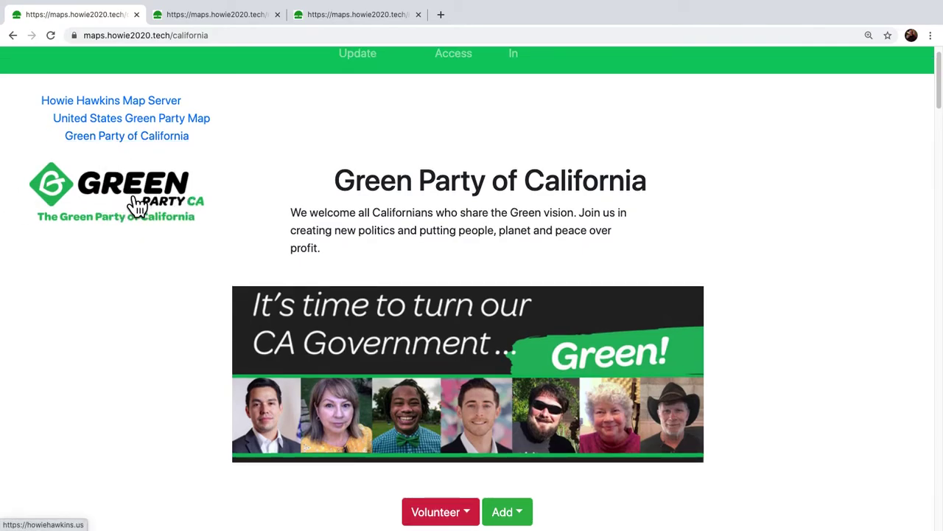
scroll(133, 203, "down", 3)
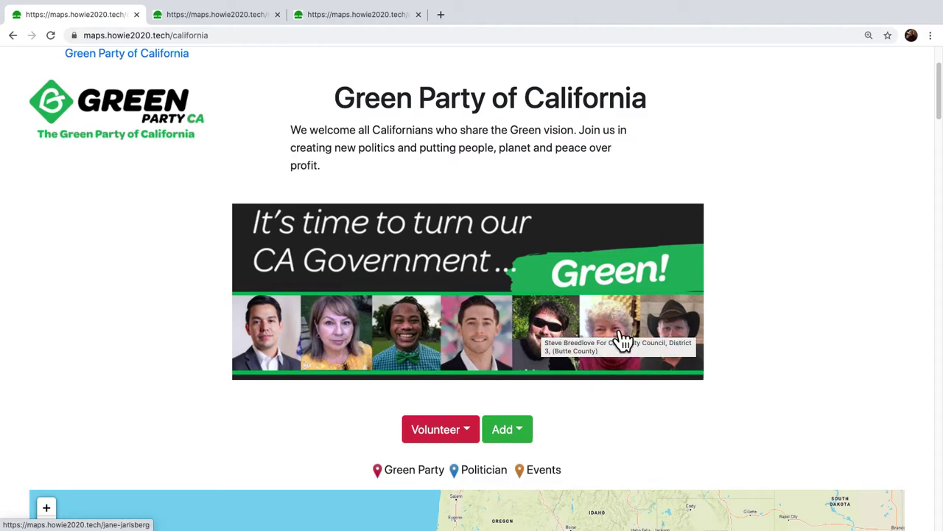
Look at the sunglasses candidate's page from the banner, then return to California
left_click(540, 344)
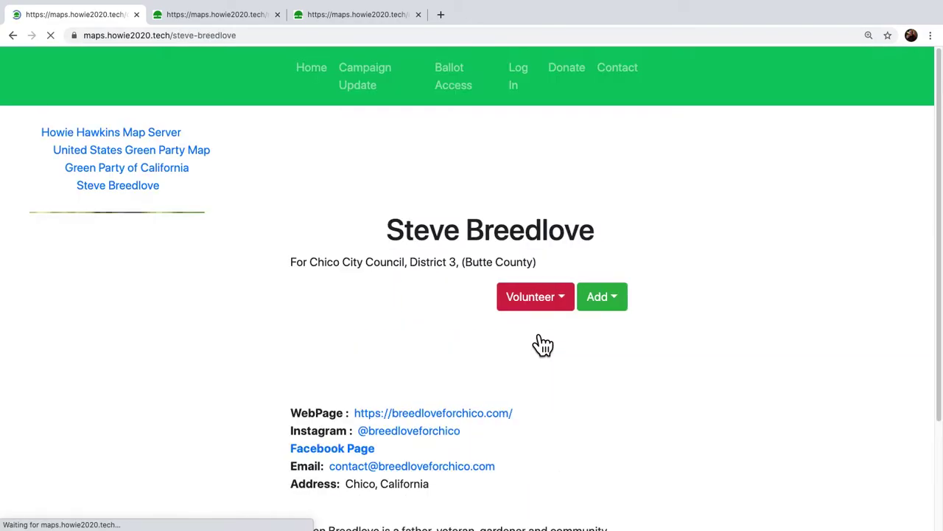
scroll(391, 326, "down", 2)
left_click(11, 37)
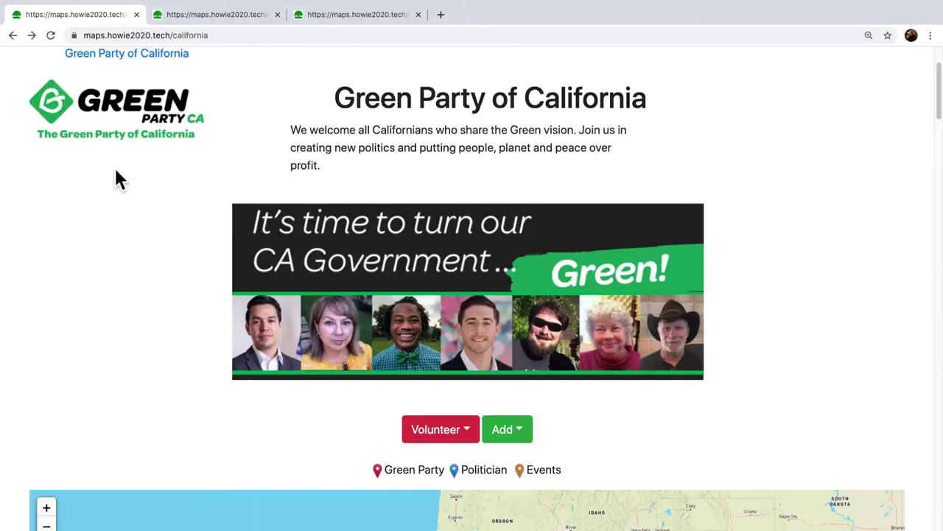
Show the Add options: politician, organization, online event and in-person event
scroll(116, 176, "up", 1)
scroll(118, 178, "down", 5)
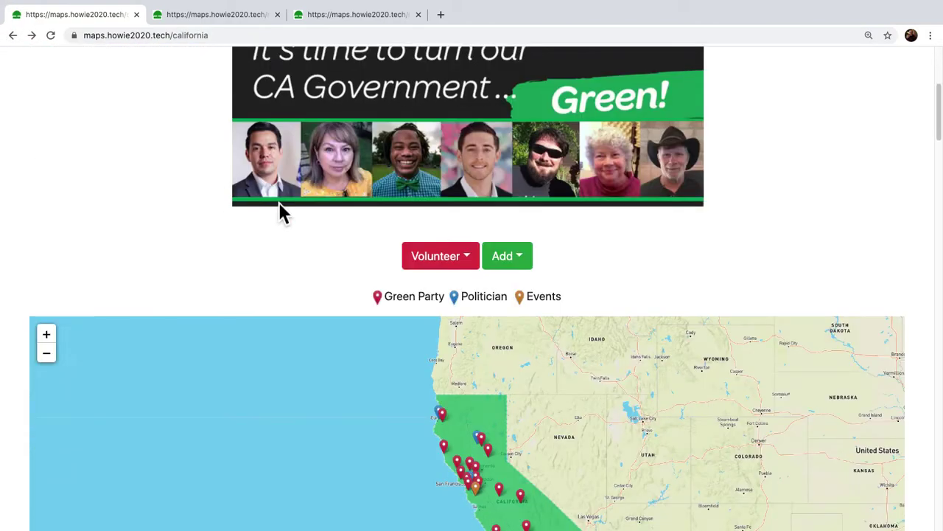
left_click(519, 271)
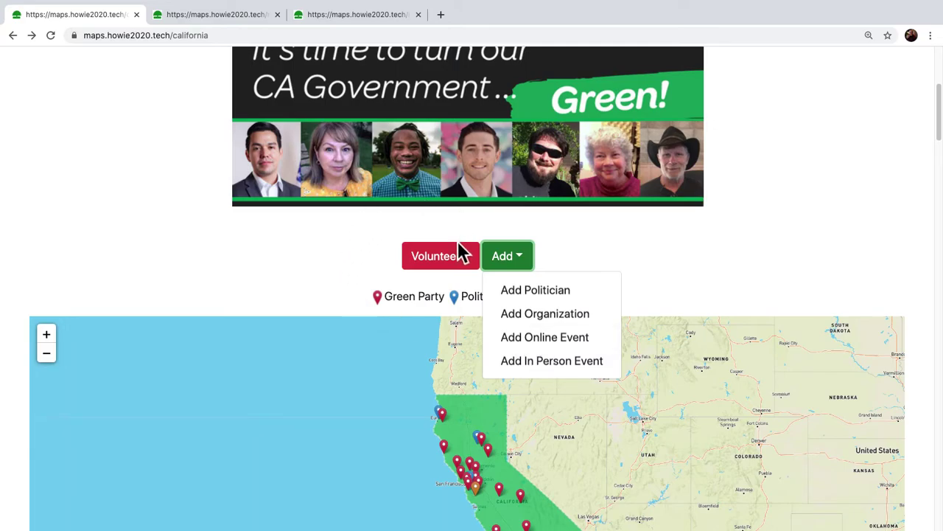
Log in to volunteer using a Google account
left_click(459, 268)
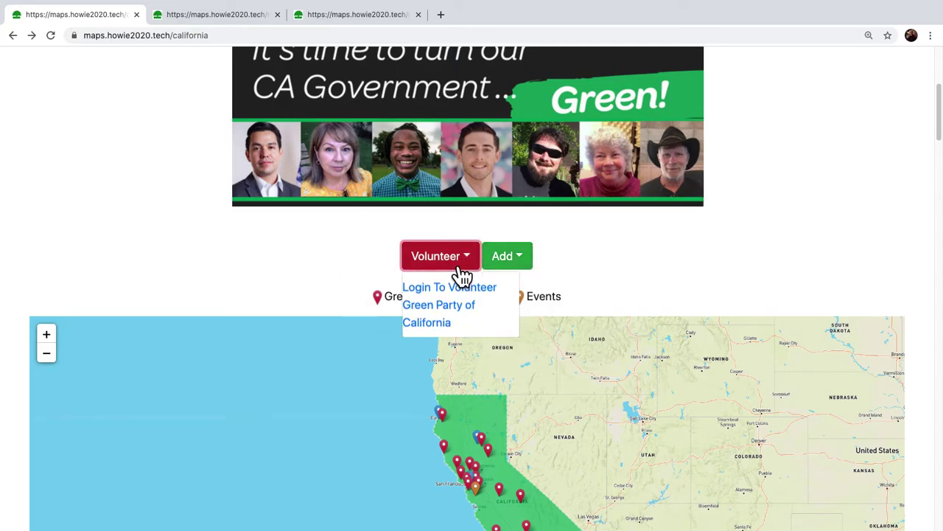
left_click(457, 299)
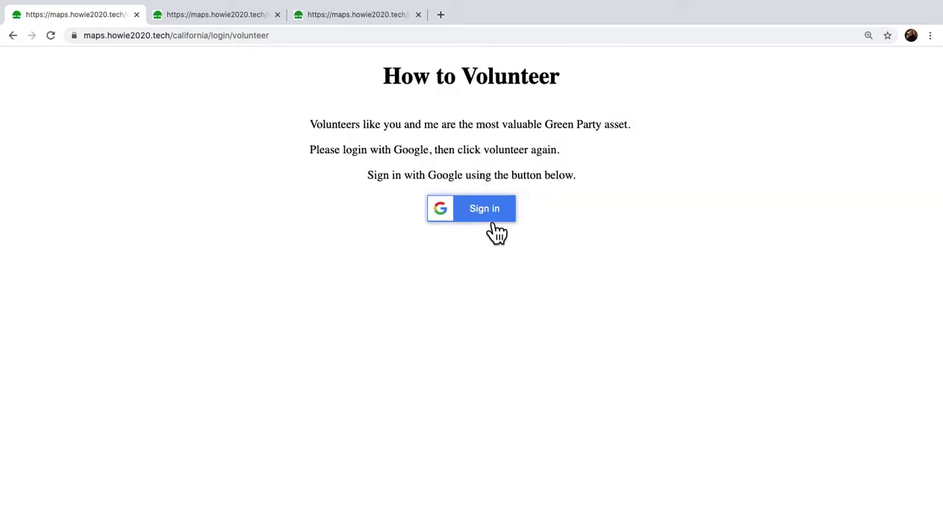
left_click(494, 221)
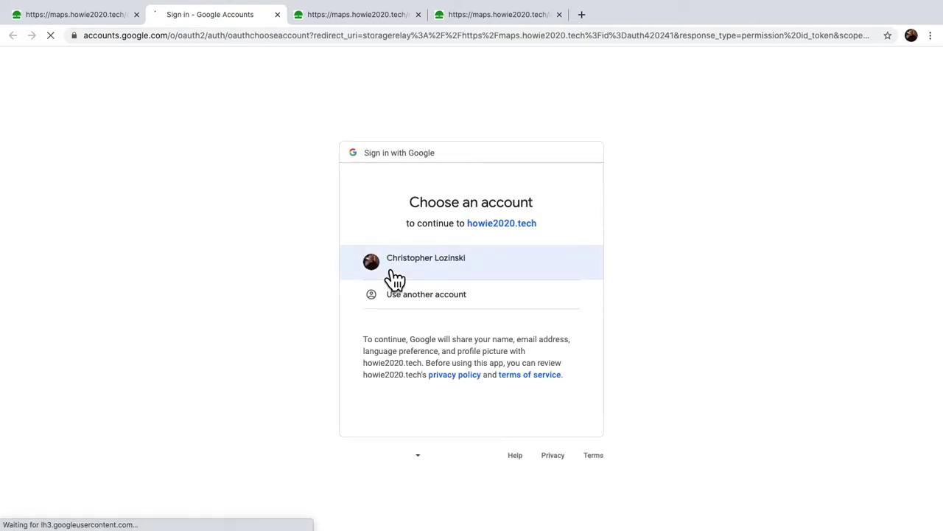
left_click(443, 275)
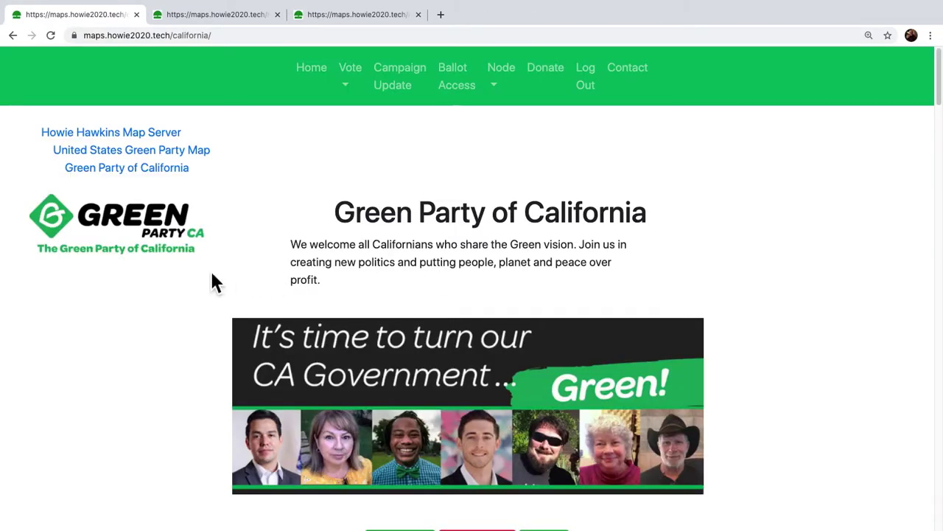
Review the California page's Add and Manage menus, then switch to the Issues tab
scroll(197, 295, "down", 1)
scroll(196, 300, "down", 4)
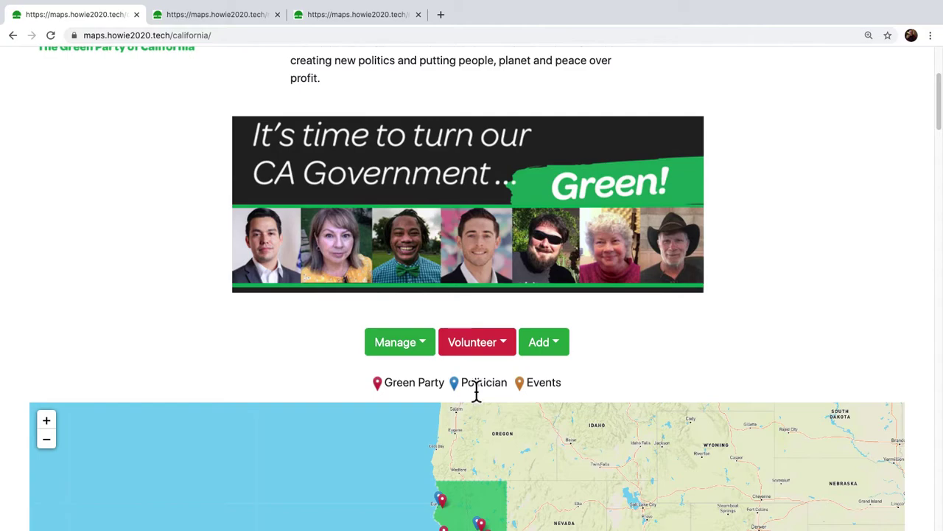
left_click(554, 353)
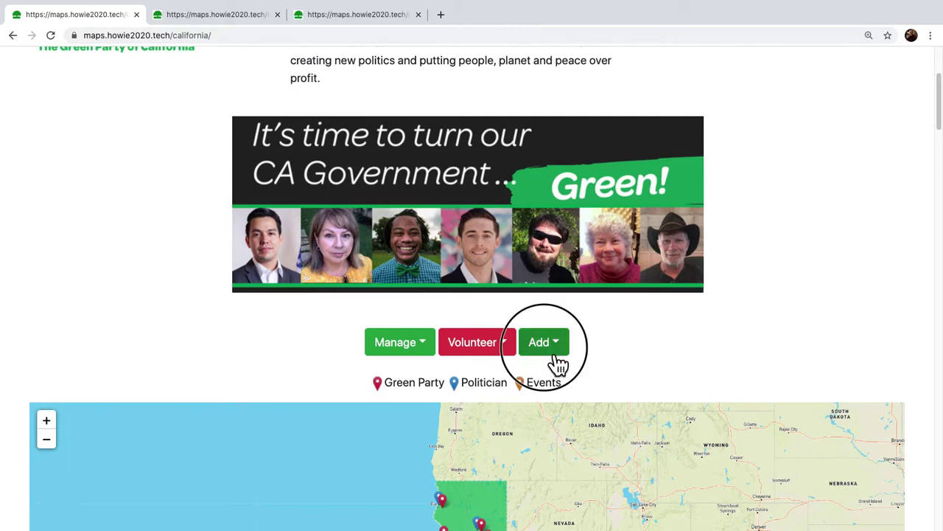
left_click(404, 353)
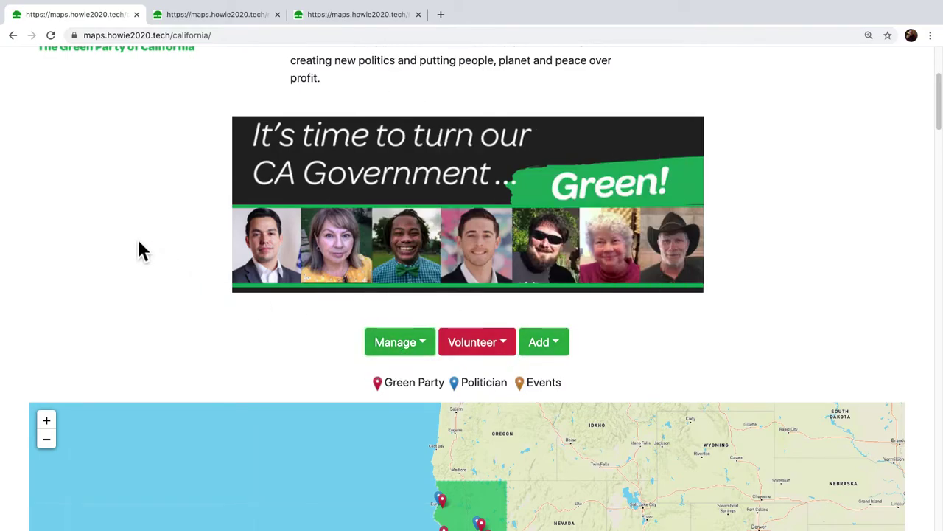
left_click(330, 15)
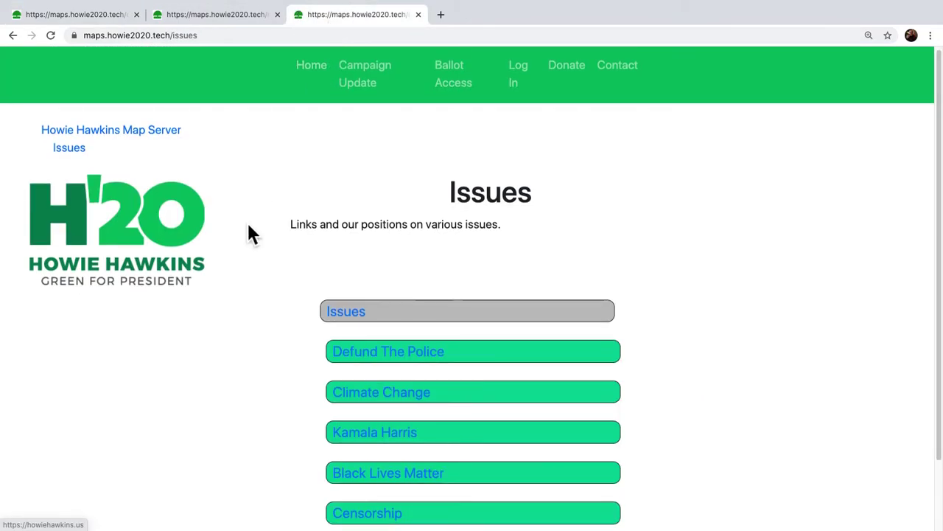
scroll(249, 228, "down", 3)
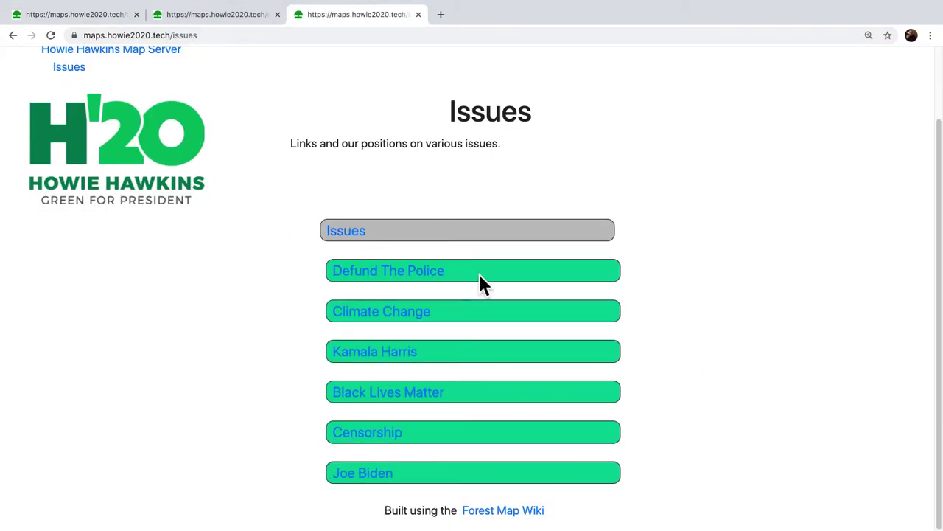
left_click(400, 286)
scroll(293, 274, "down", 3)
scroll(294, 274, "up", 3)
scroll(246, 305, "down", 2)
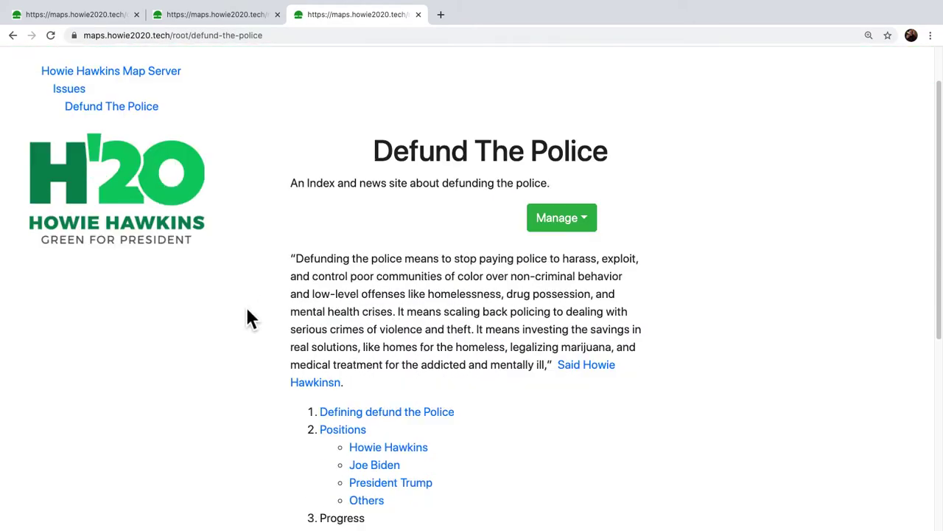
scroll(246, 325, "down", 5)
scroll(254, 317, "up", 3)
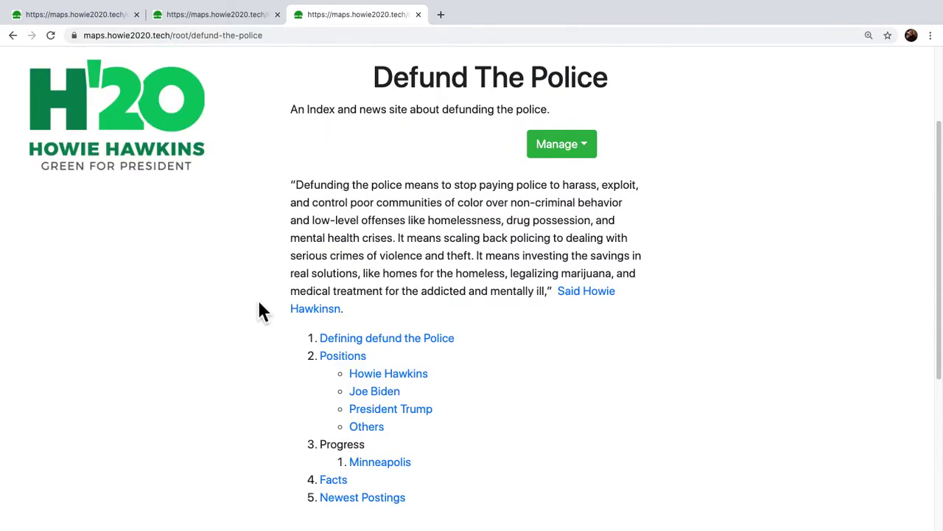
scroll(257, 298, "up", 3)
left_click(79, 156)
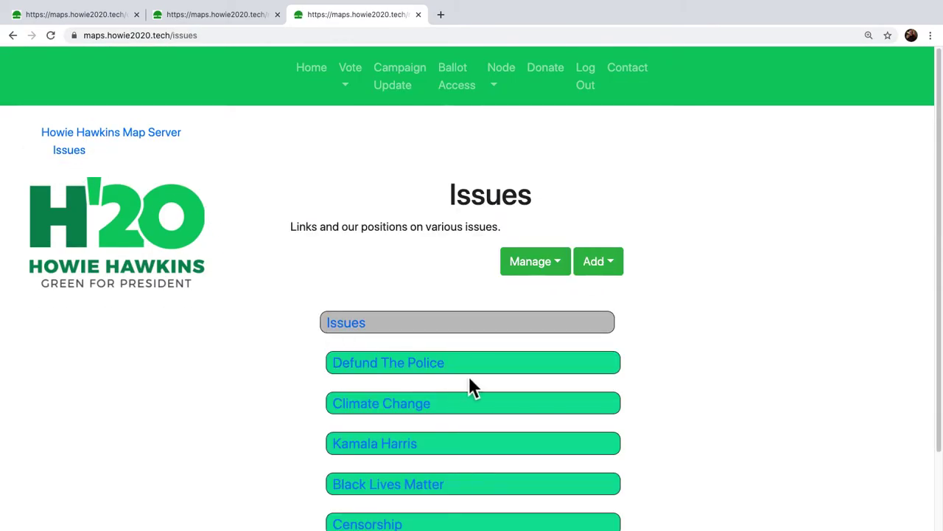
left_click(466, 402)
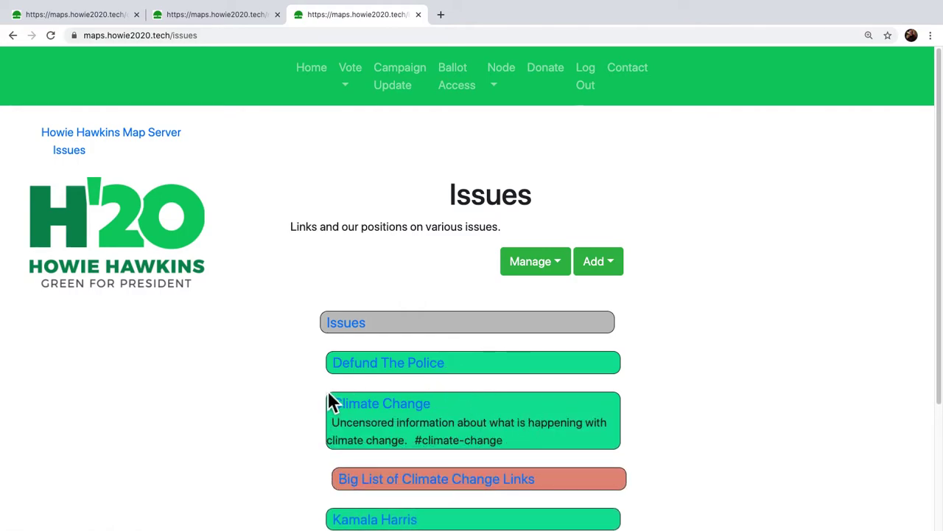
left_click(570, 475)
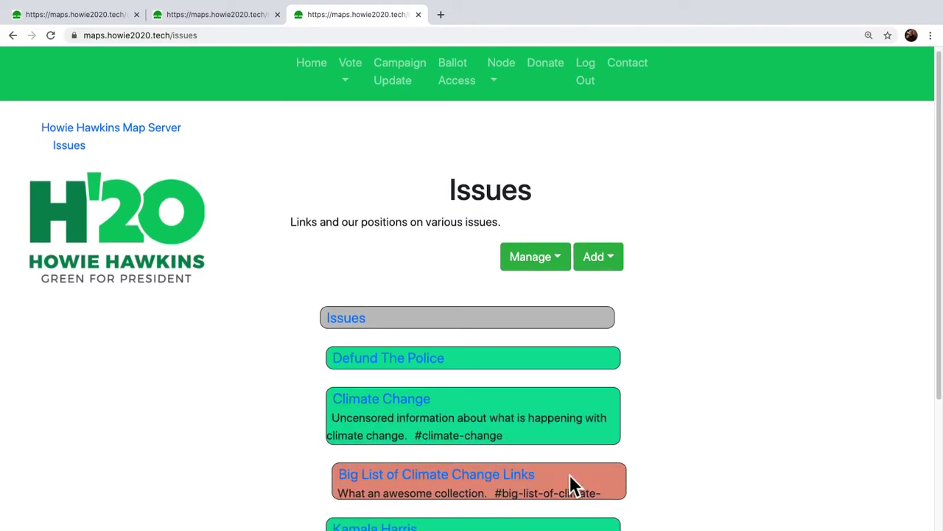
left_click(512, 475)
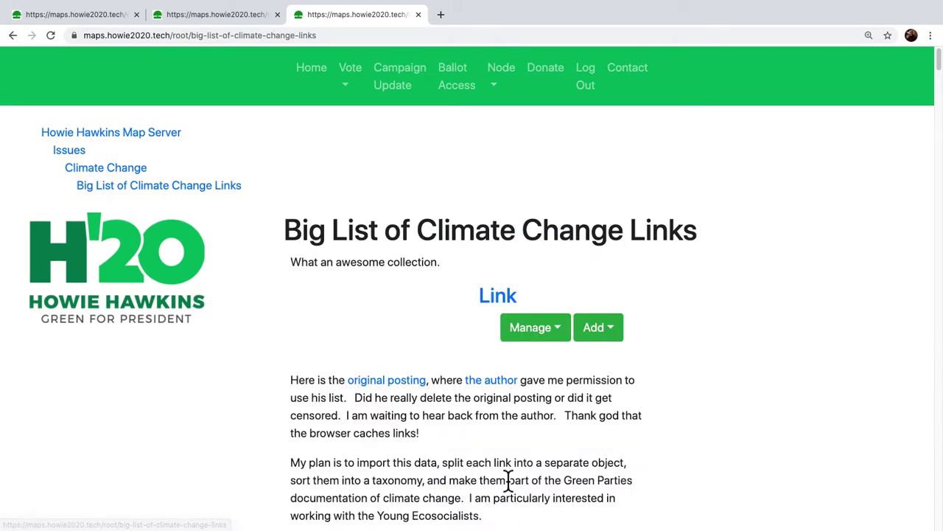
scroll(293, 370, "down", 3)
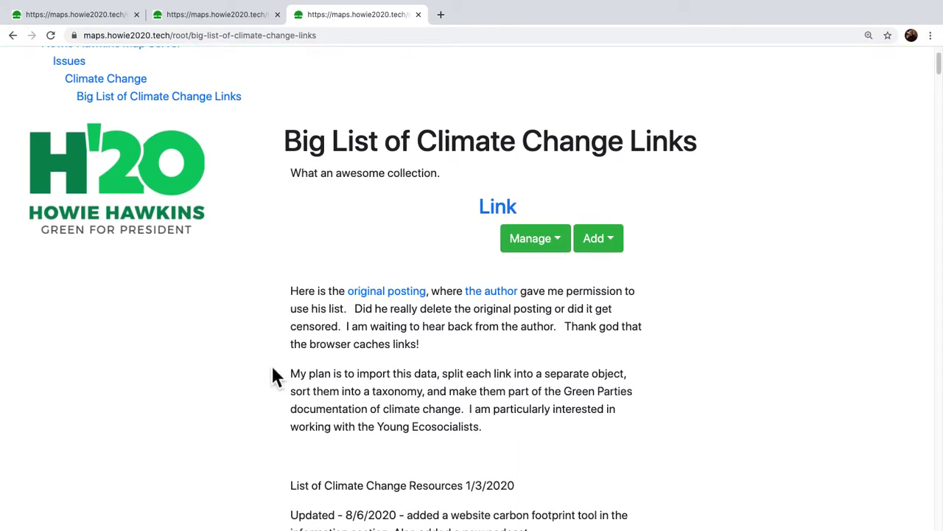
scroll(234, 362, "down", 10)
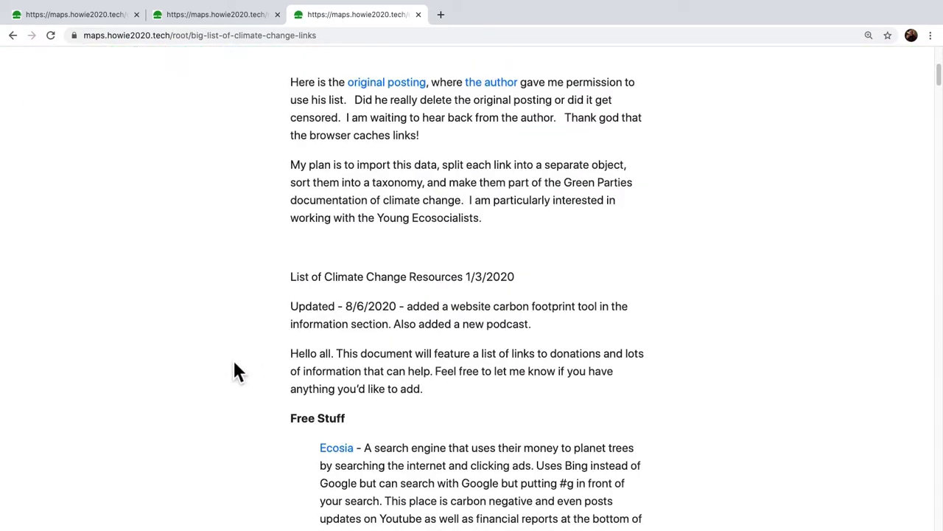
scroll(233, 371, "down", 6)
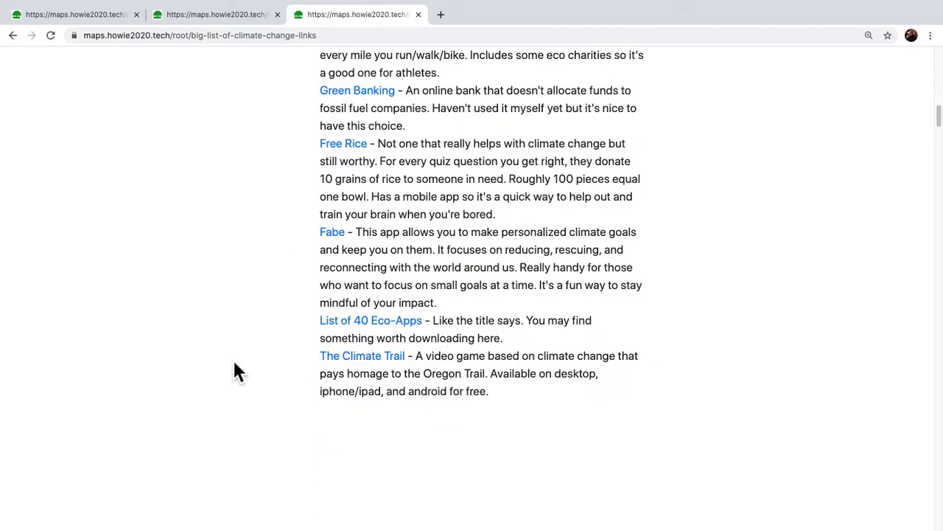
scroll(241, 361, "down", 15)
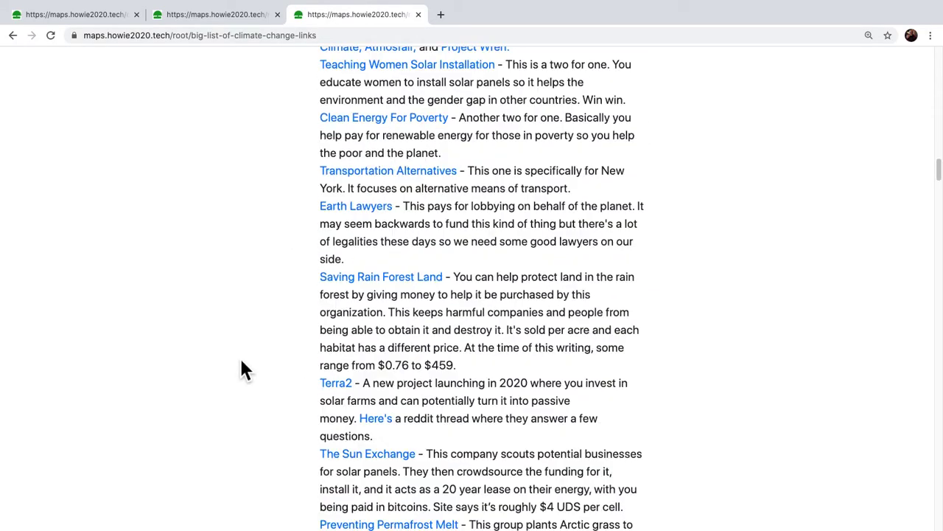
scroll(241, 362, "down", 5)
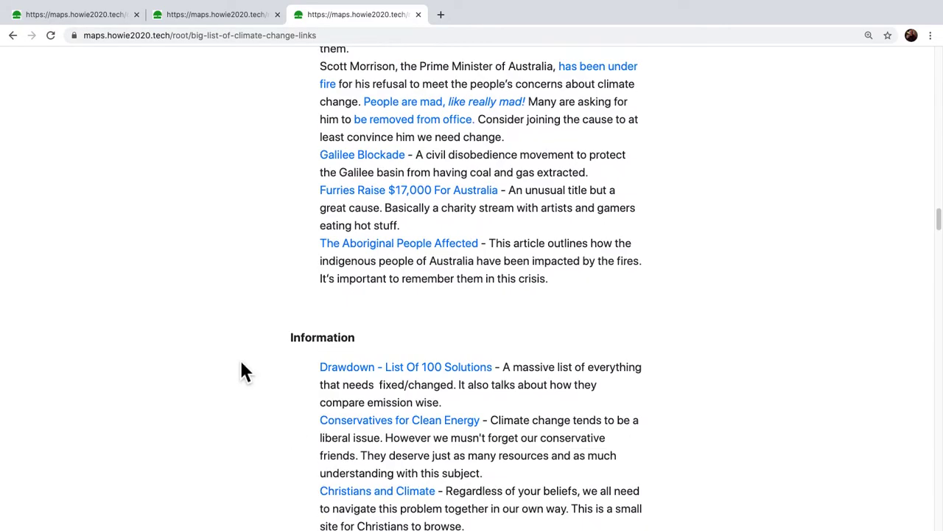
scroll(241, 361, "down", 6)
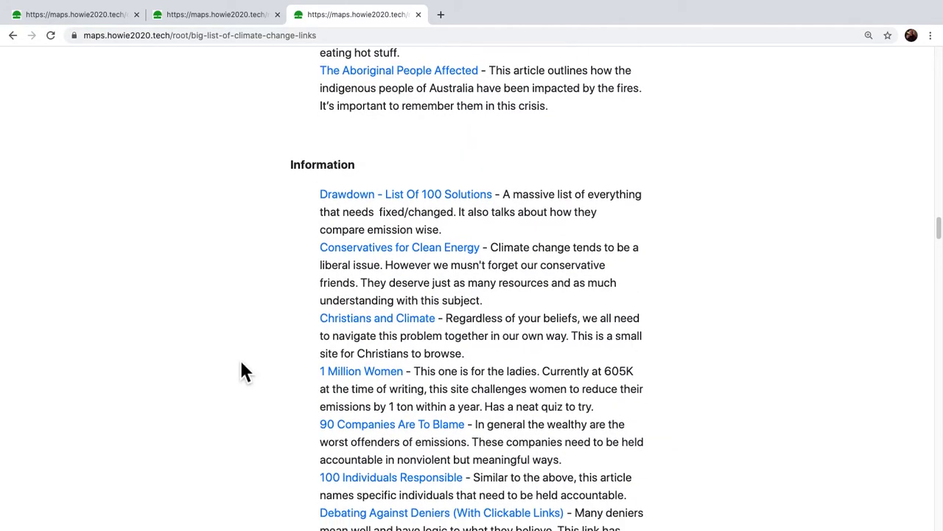
scroll(240, 358, "down", 10)
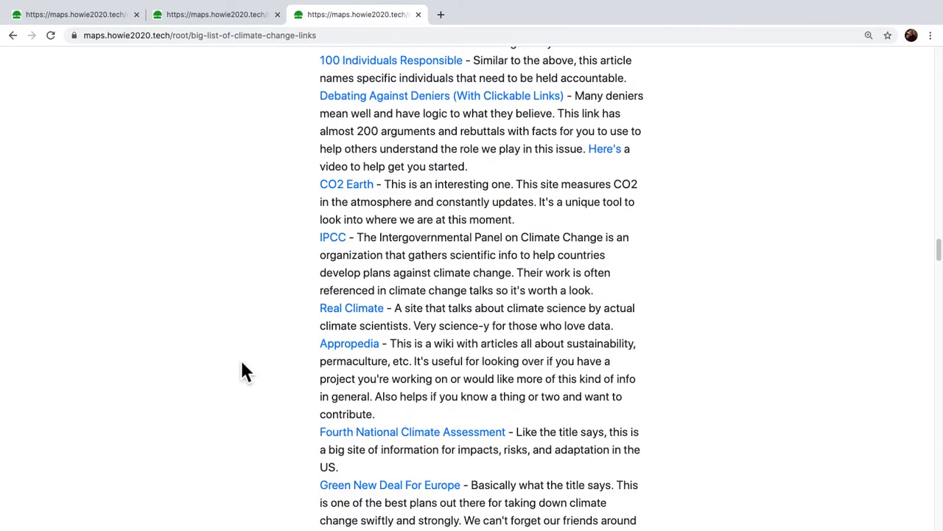
left_click(13, 37)
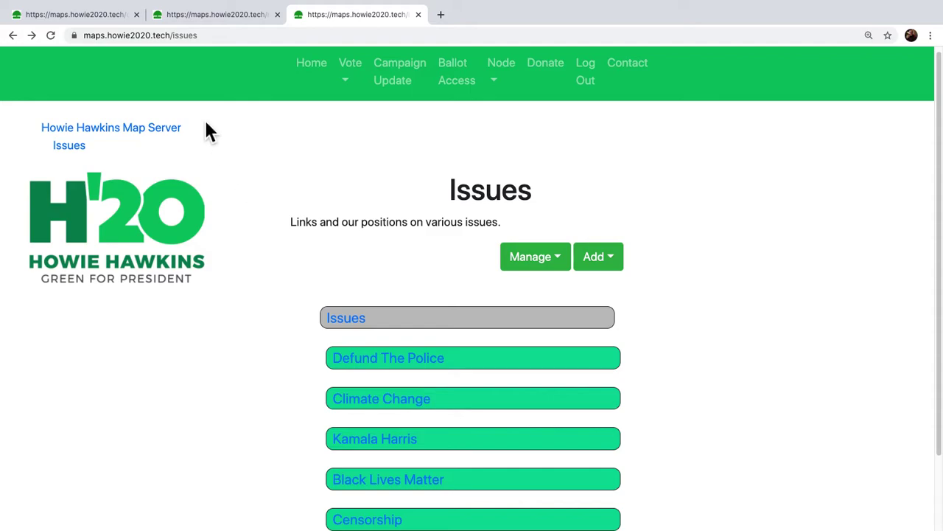
Switch to the Green Party of California tab and zoom its map
left_click(85, 18)
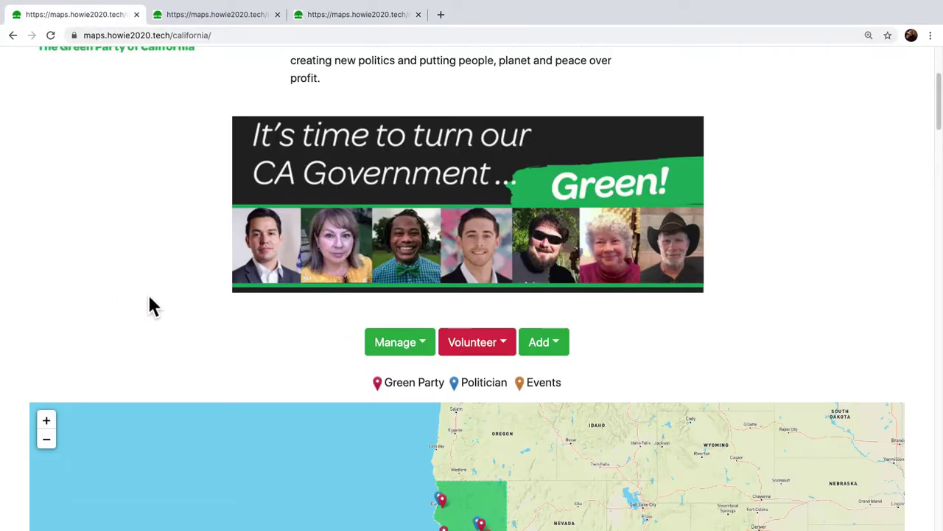
scroll(16, 428, "up", 2)
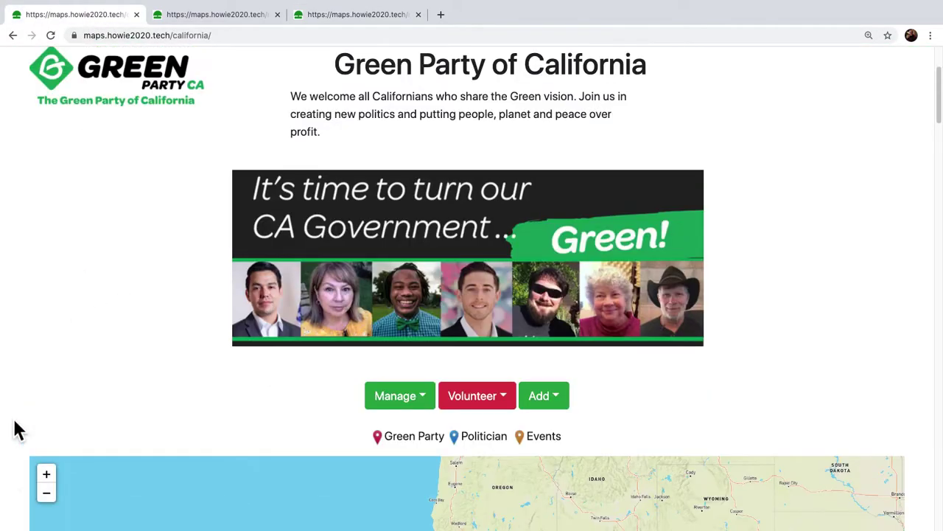
scroll(17, 430, "down", 4)
scroll(16, 429, "down", 1)
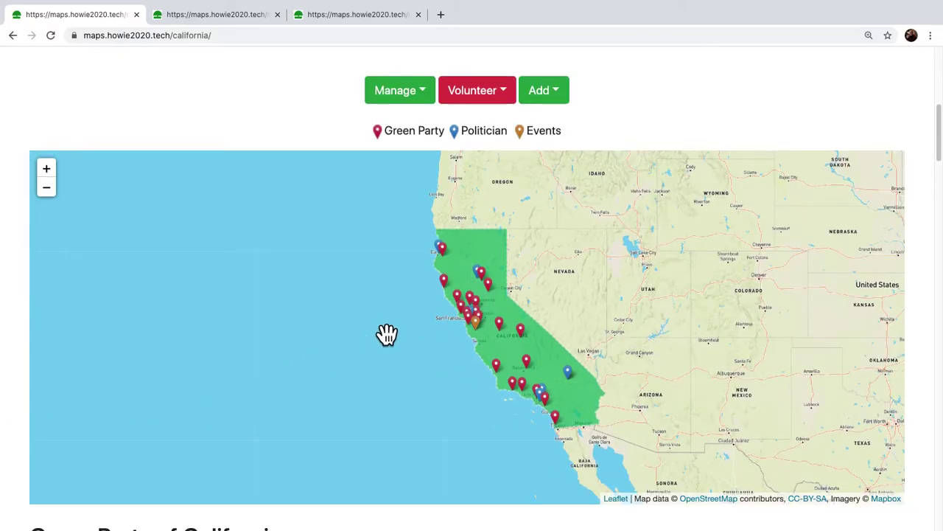
scroll(391, 346, "down", 2)
scroll(395, 359, "down", 2)
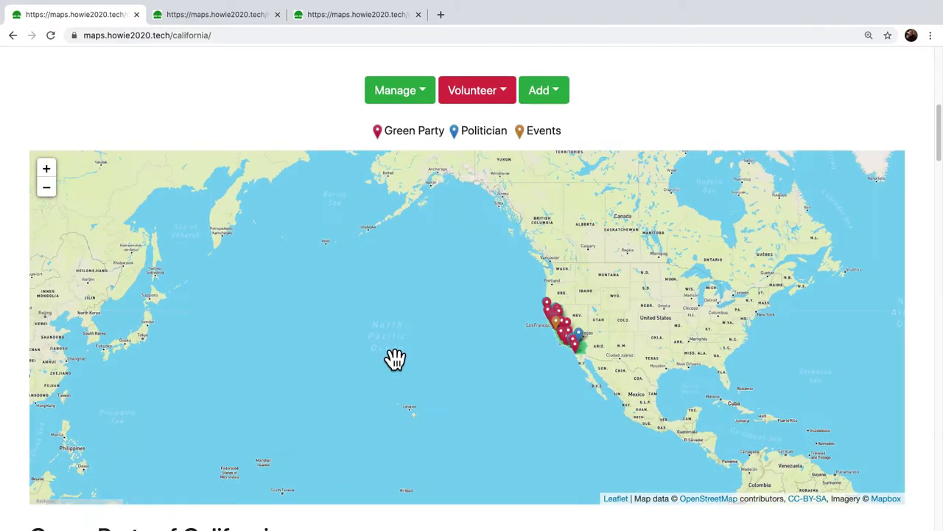
scroll(488, 404, "up", 3)
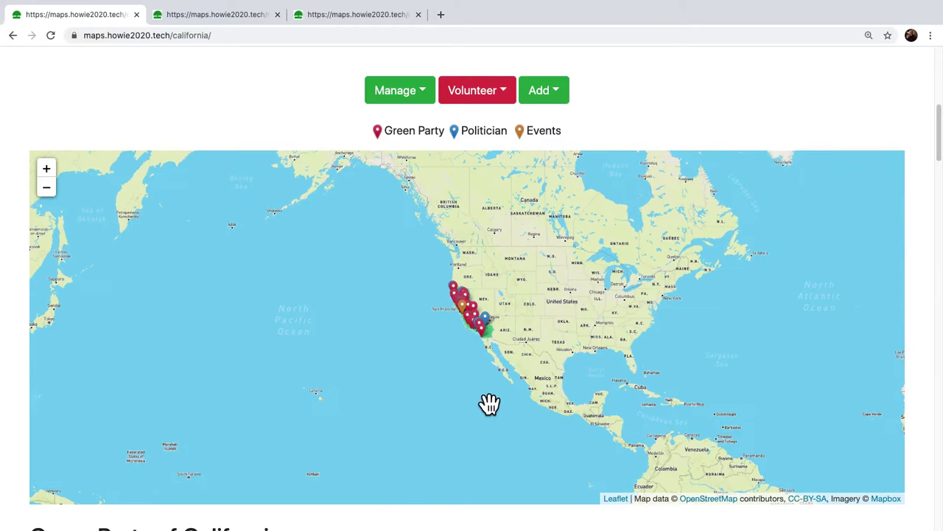
scroll(488, 403, "up", 1)
Center on California and open the San José City Council District 6 candidate from a marker popup
left_click_drag(453, 263, 474, 369)
left_click(467, 283)
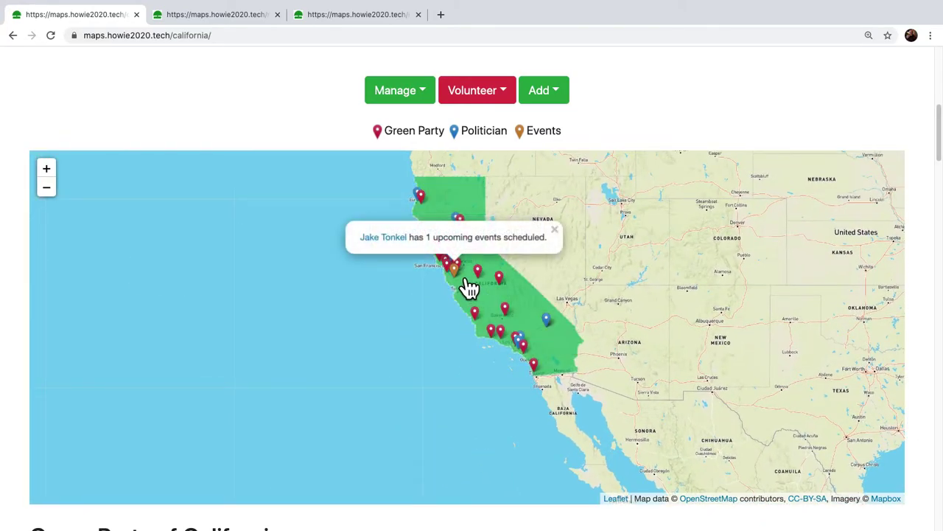
left_click(398, 246)
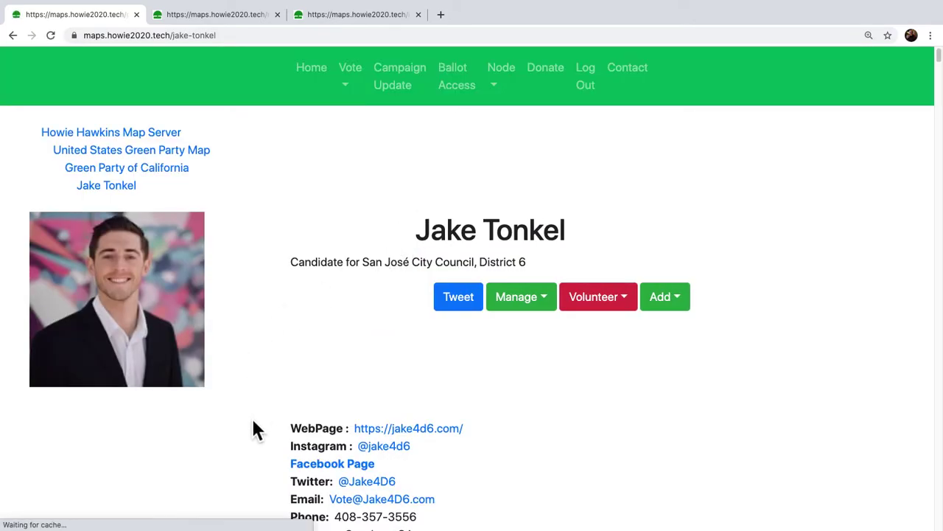
Expand the virtual meeting item and open its Campaign Video 2 page
scroll(254, 426, "down", 3)
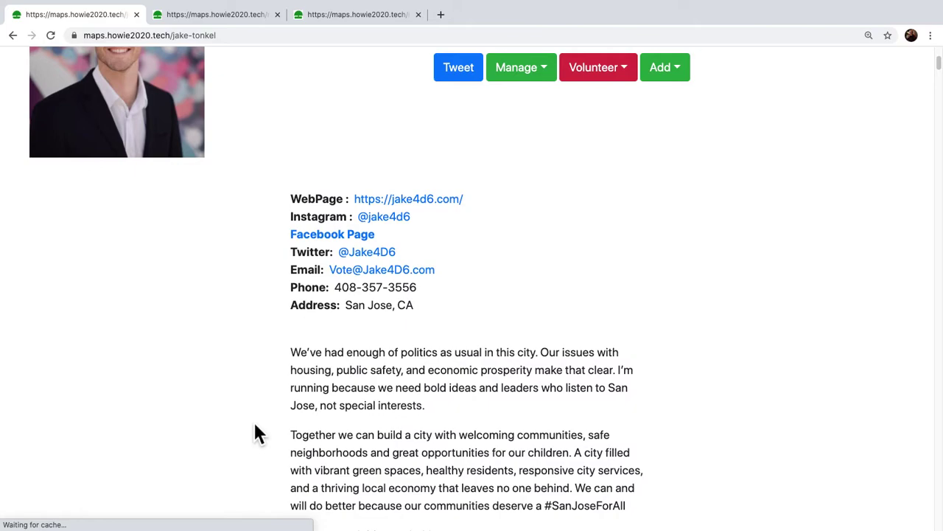
scroll(263, 402, "down", 6)
scroll(278, 405, "up", 2)
scroll(259, 420, "down", 2)
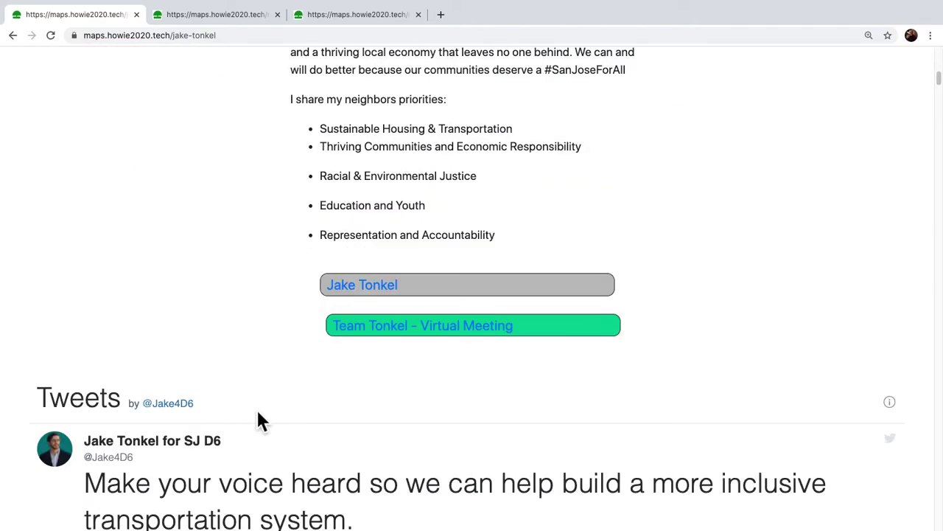
left_click(561, 326)
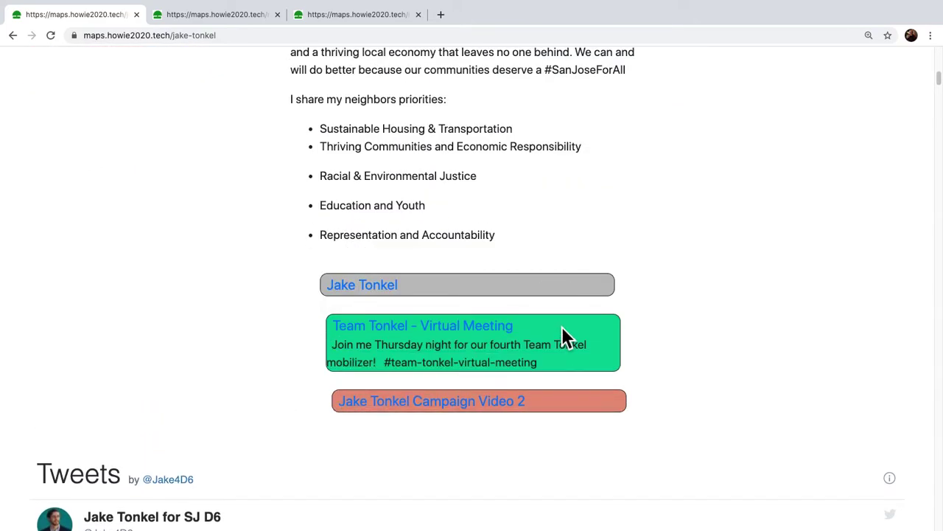
mouse_move(561, 404)
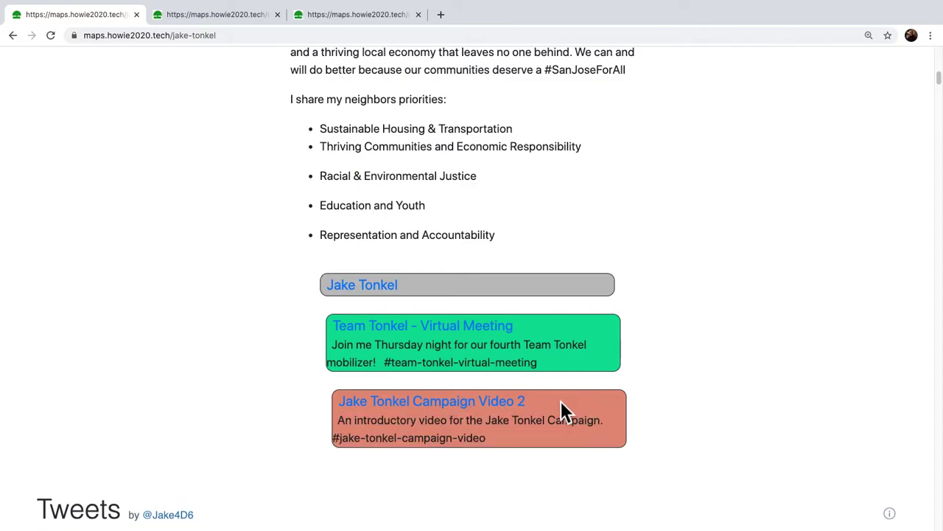
left_click(461, 407)
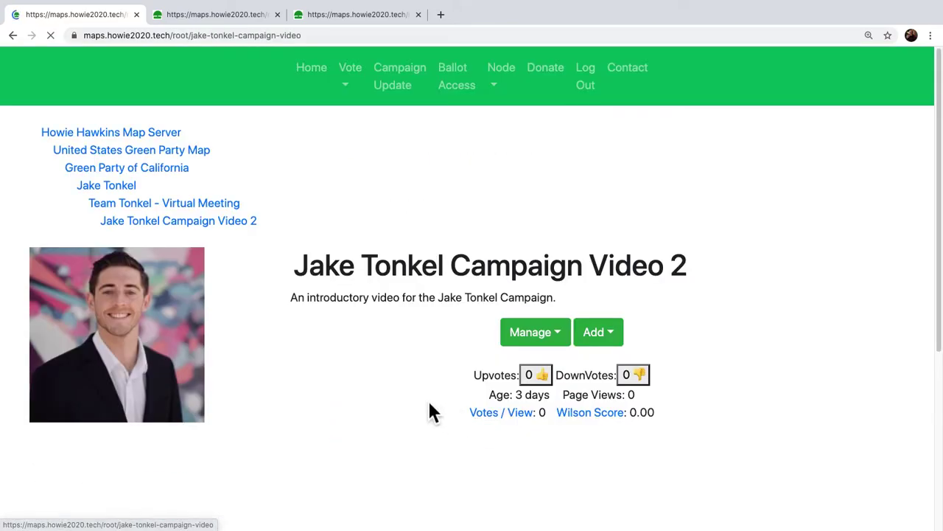
Open the Manage menu on the Campaign Video 2 page
scroll(348, 373, "down", 4)
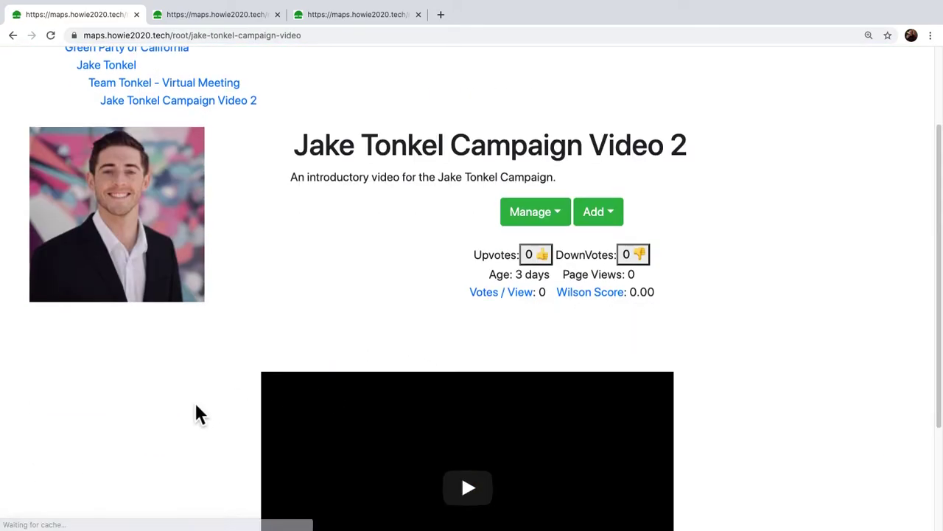
scroll(192, 401, "down", 3)
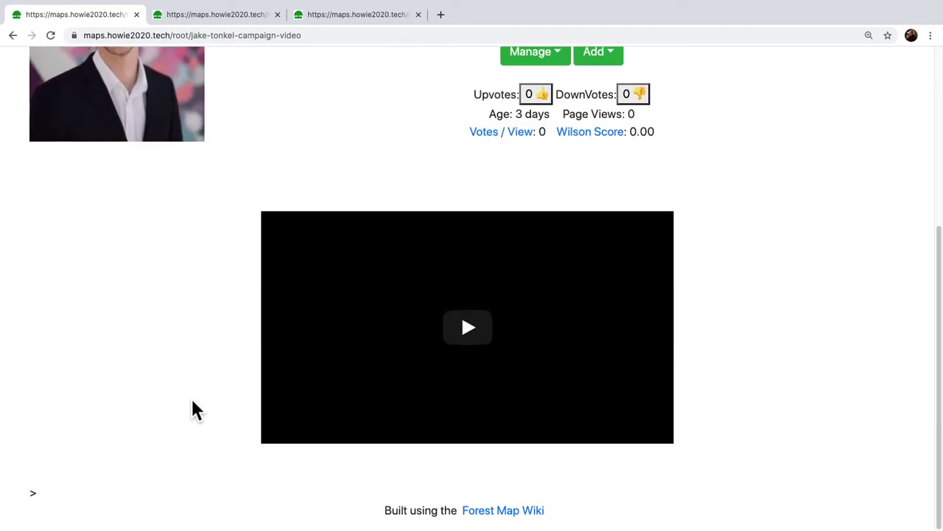
scroll(192, 402, "up", 5)
left_click(525, 264)
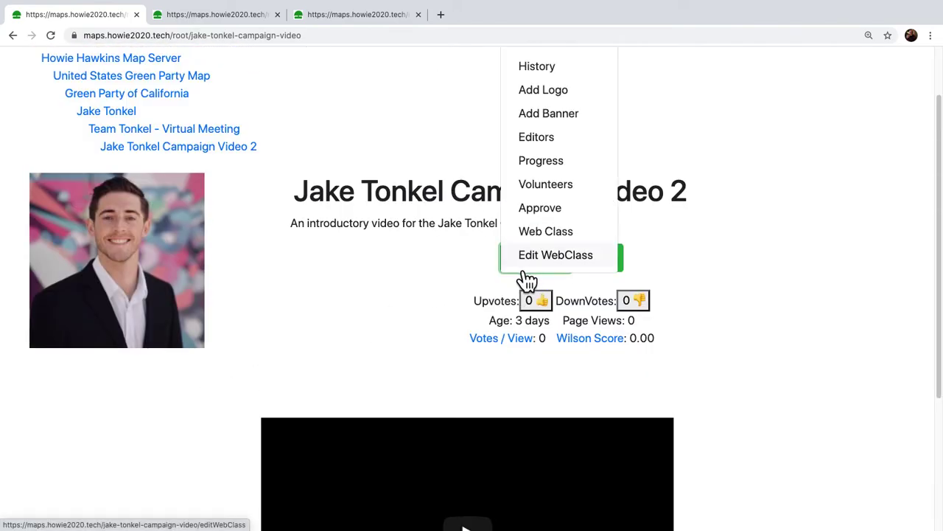
scroll(494, 250, "down", 2)
scroll(480, 228, "down", 2)
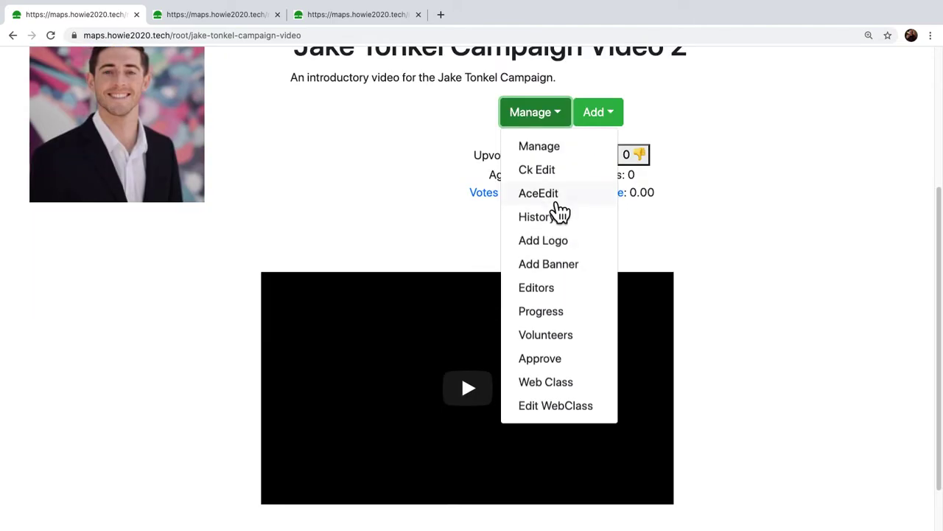
Open Ck Edit and paste lorem ipsum text into the Longer Description
left_click(544, 172)
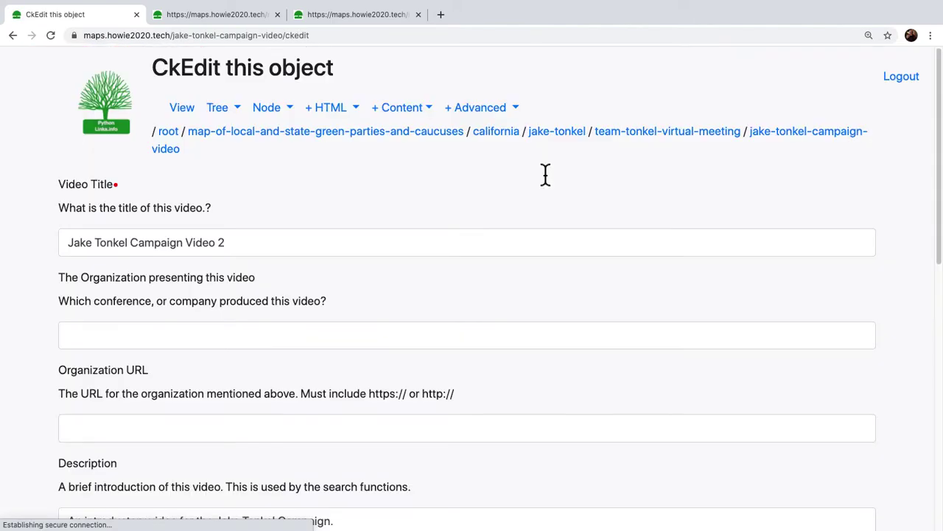
scroll(306, 324, "down", 3)
scroll(305, 330, "down", 5)
left_click(183, 314)
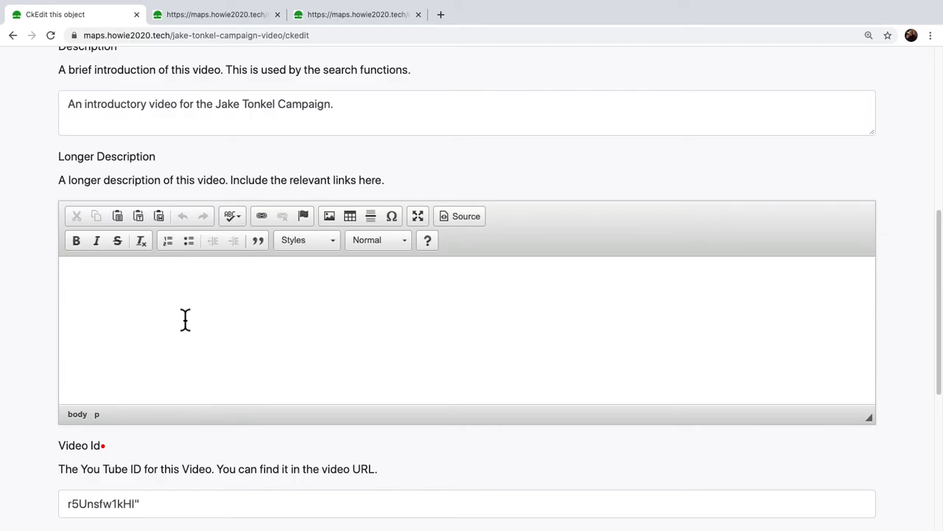
key("super+v")
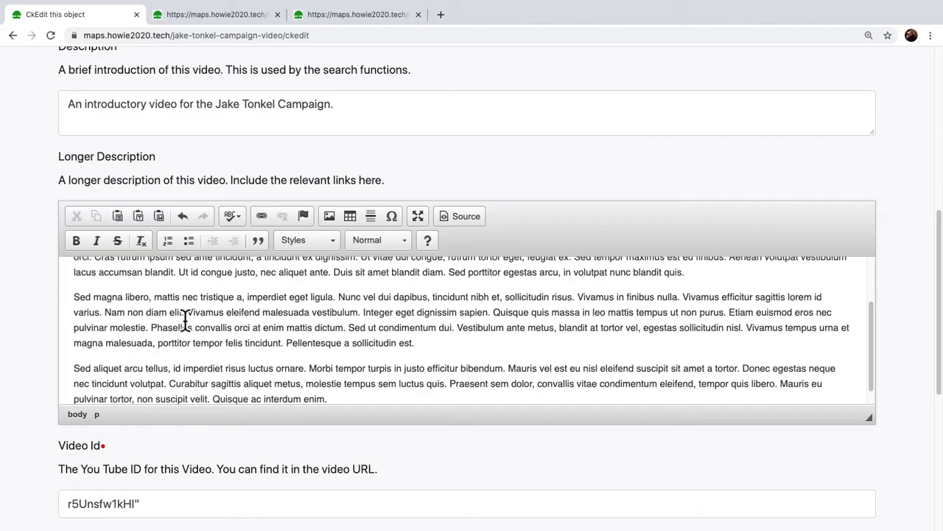
scroll(185, 319, "up", 3)
Make the opening sentences bold, italic, struck through and Heading 1
left_click_drag(190, 333, 74, 280)
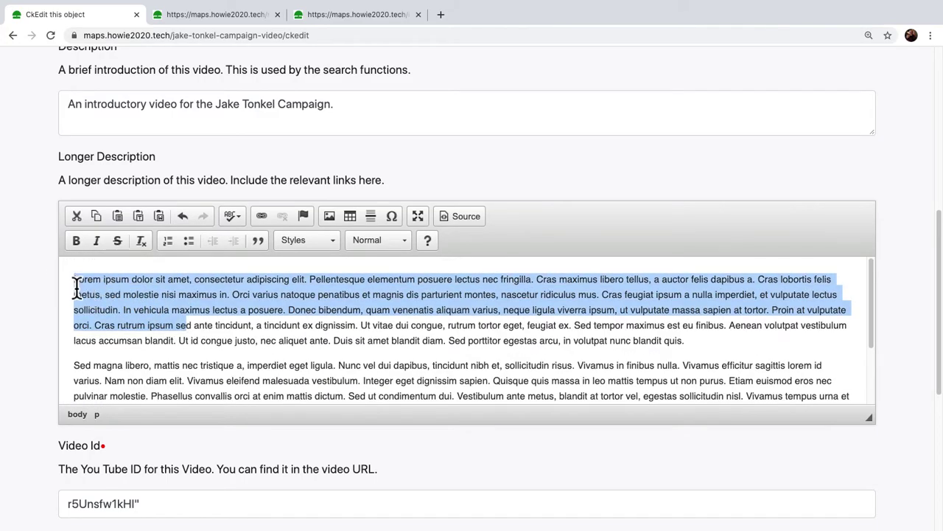
left_click(77, 242)
left_click(97, 243)
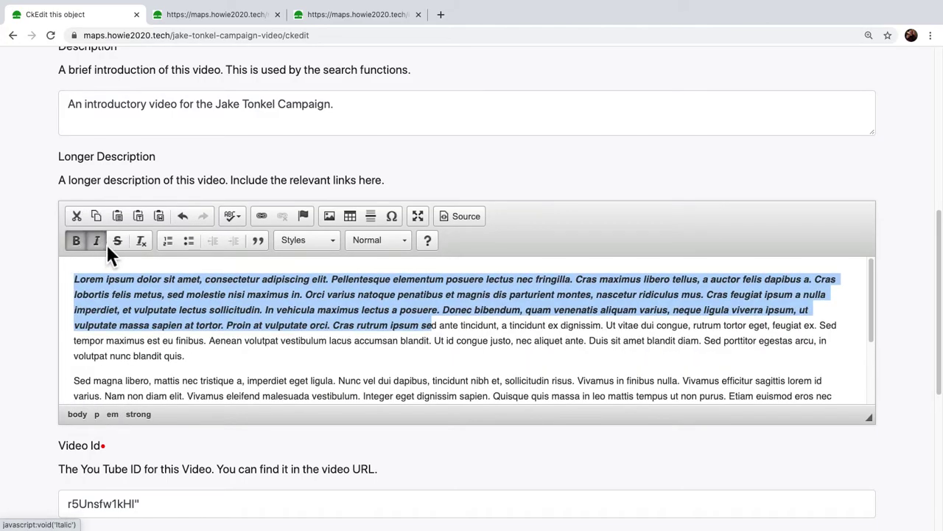
left_click(121, 244)
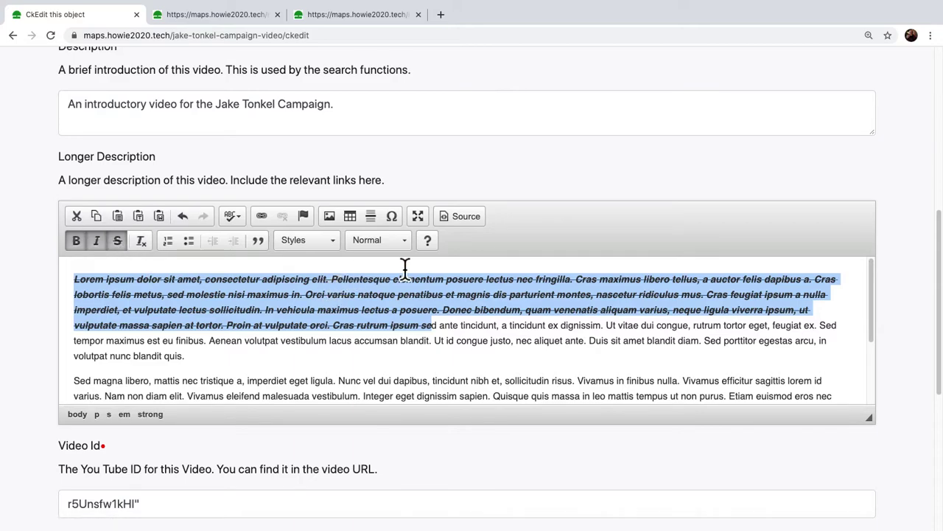
left_click(384, 245)
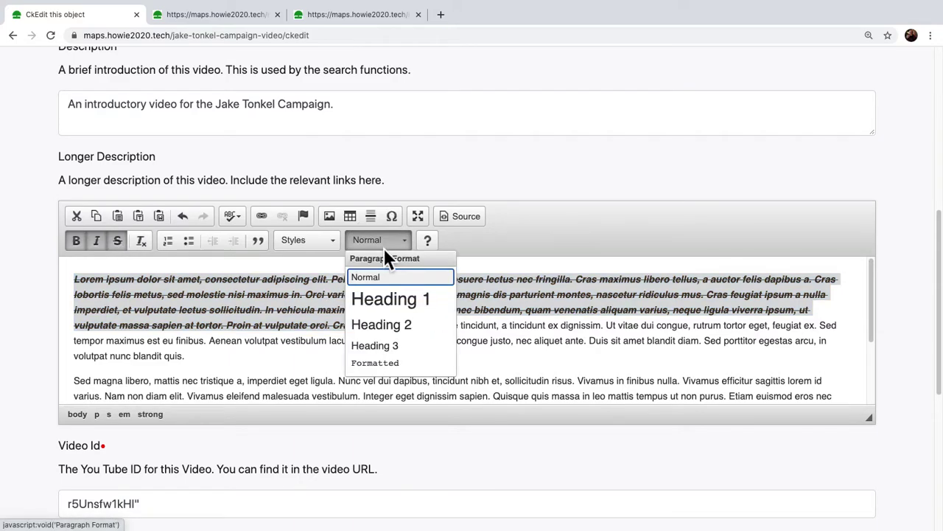
left_click(400, 304)
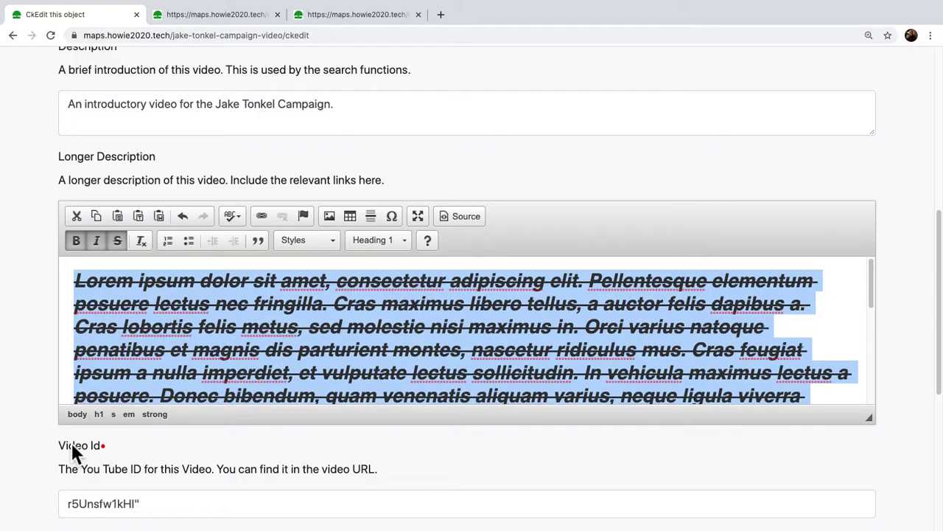
scroll(44, 457, "down", 3)
scroll(56, 471, "down", 3)
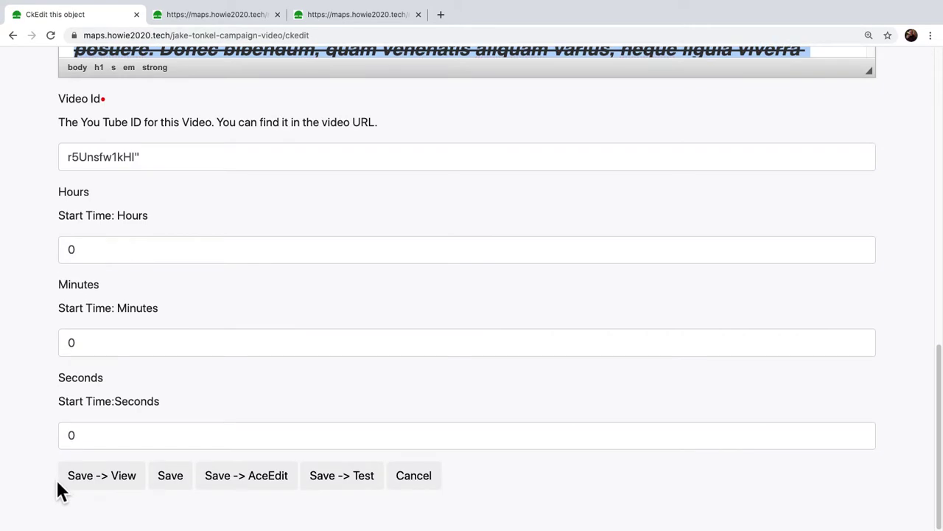
Save the edited video page and view the result
left_click(100, 487)
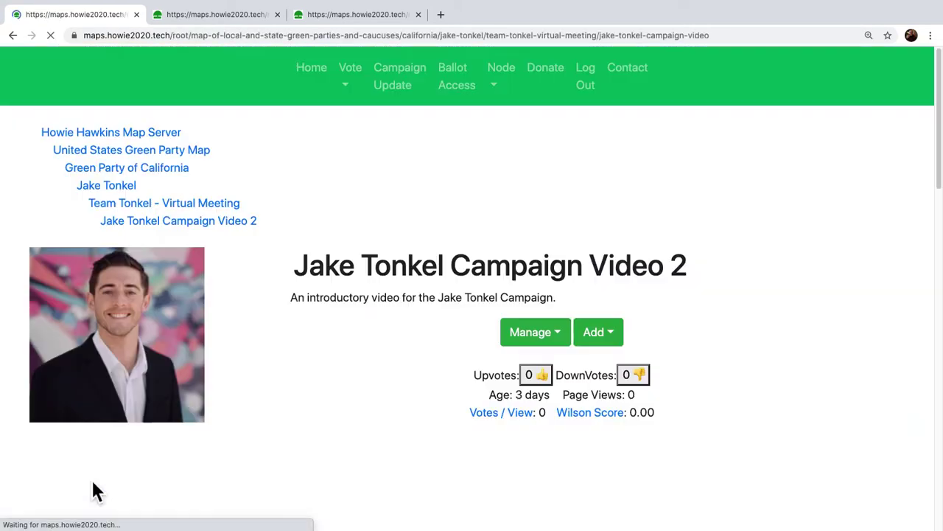
scroll(52, 468, "down", 3)
scroll(52, 469, "down", 6)
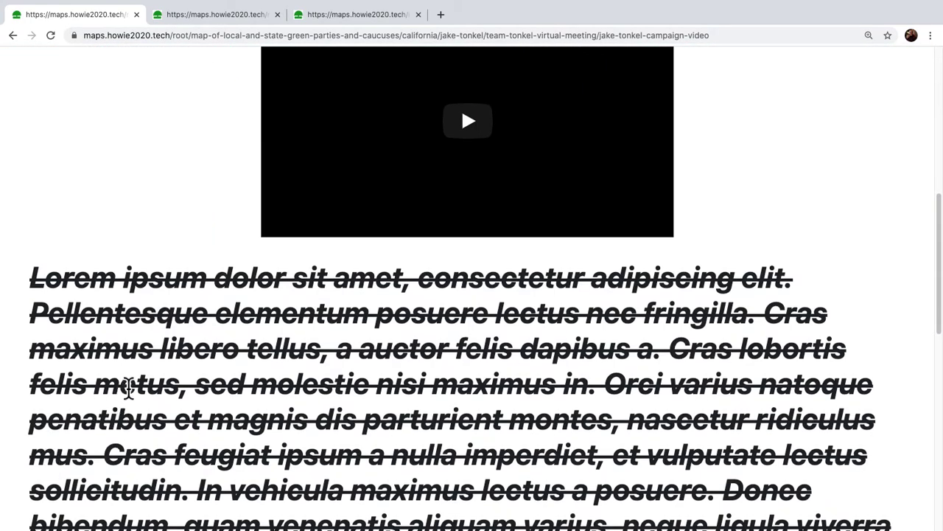
scroll(227, 284, "up", 2)
scroll(196, 310, "up", 3)
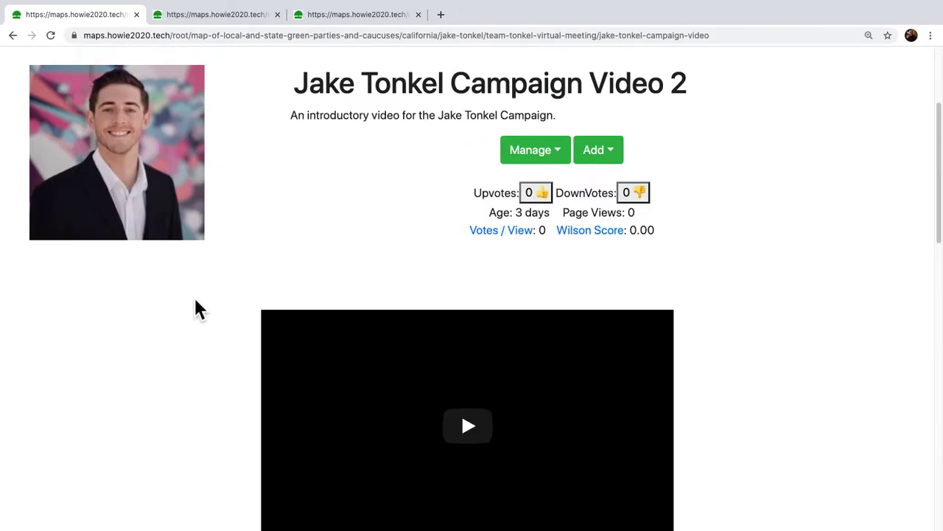
Restore the original 3-day-old version from Manage > History and view the page
left_click(534, 152)
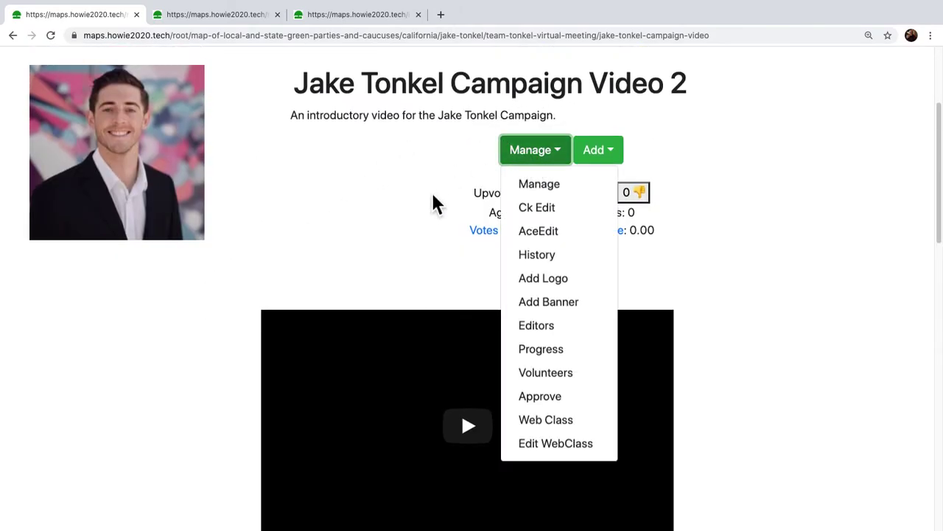
left_click(533, 258)
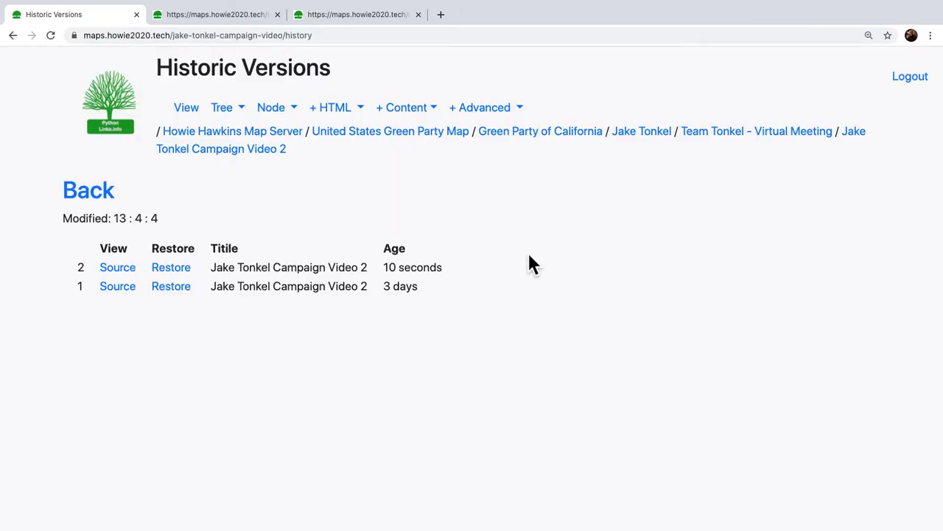
left_click(175, 287)
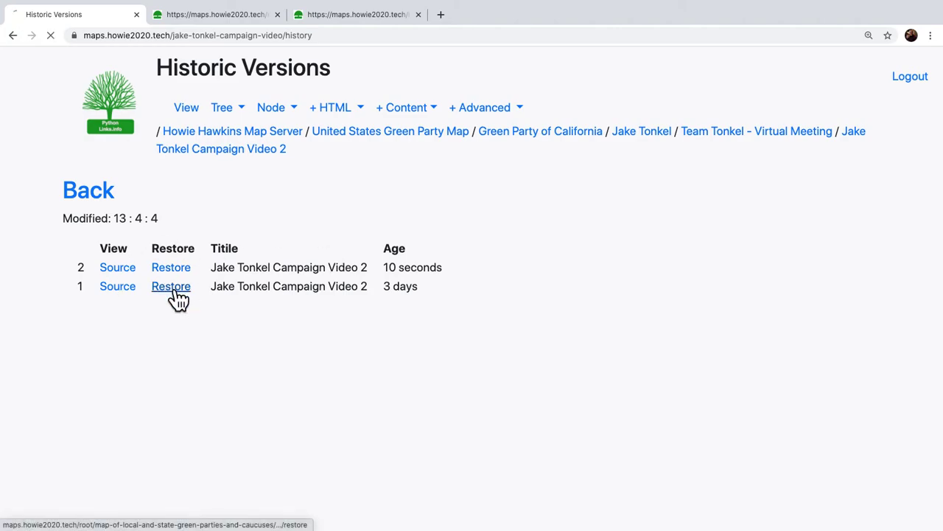
left_click(198, 115)
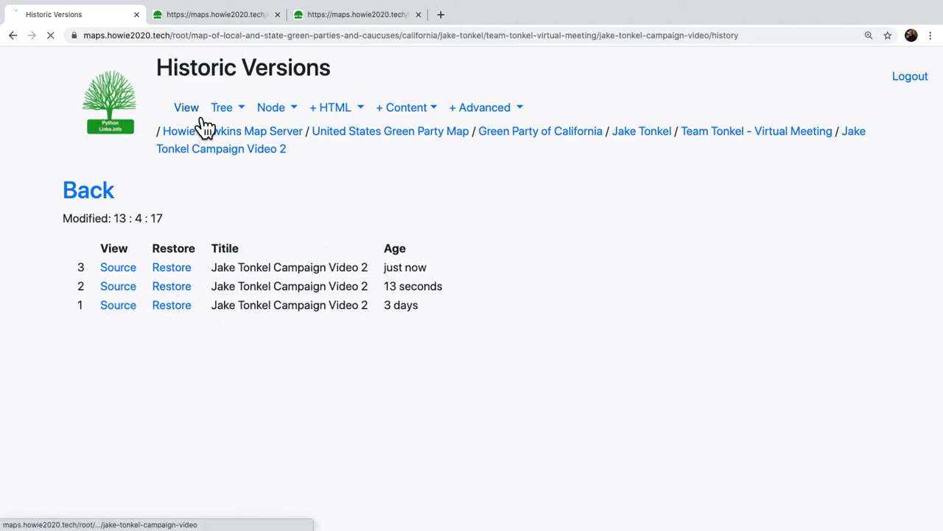
scroll(73, 401, "down", 5)
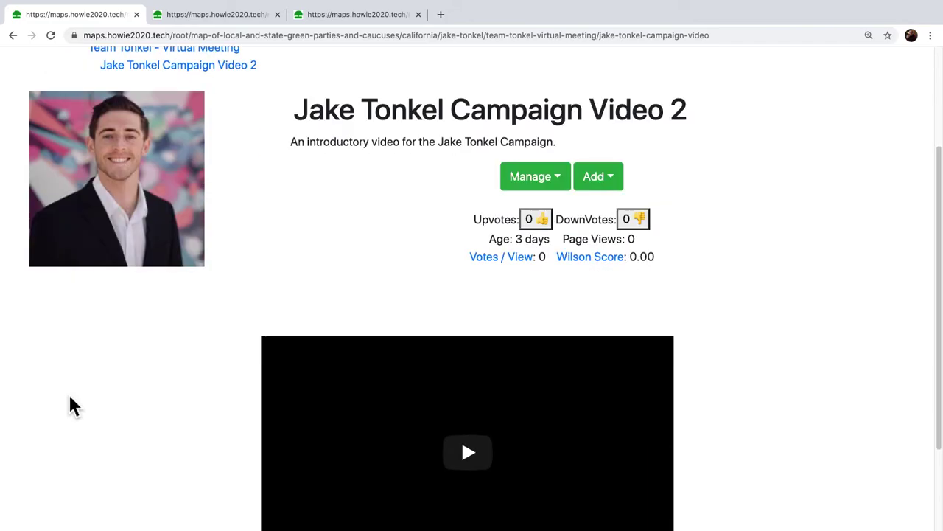
Review the restored video page, then go up to Team Tonkel - Virtual Meeting via the breadcrumb
scroll(70, 397, "up", 4)
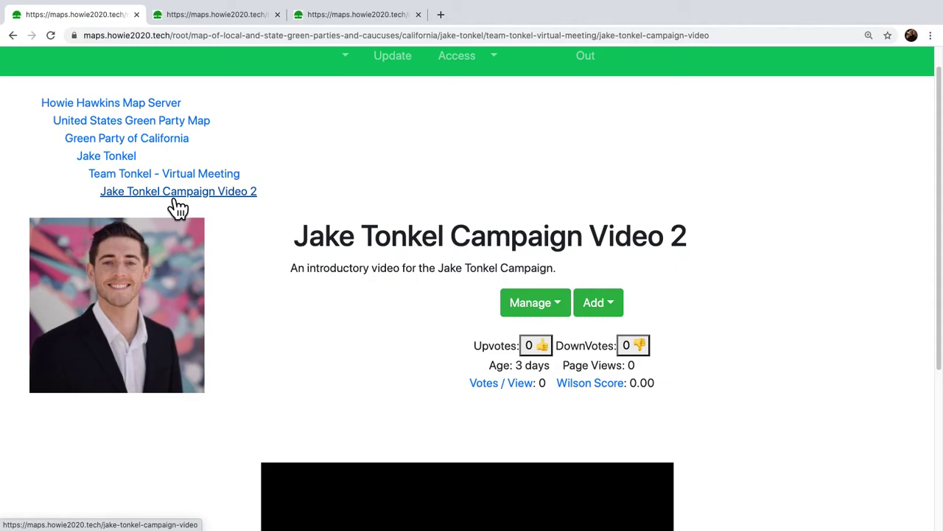
left_click(180, 181)
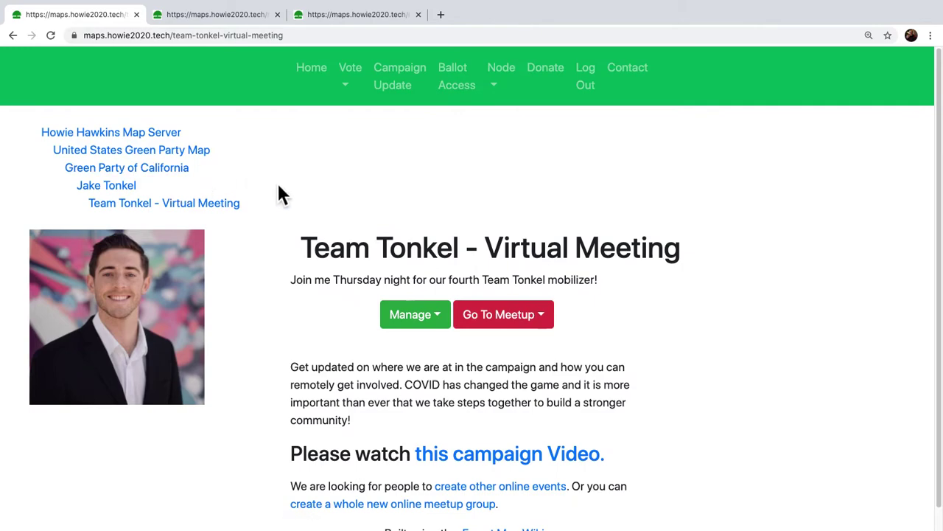
Tick two volunteers in the meeting page's Manage > Editors list, then return to the page
scroll(279, 206, "down", 1)
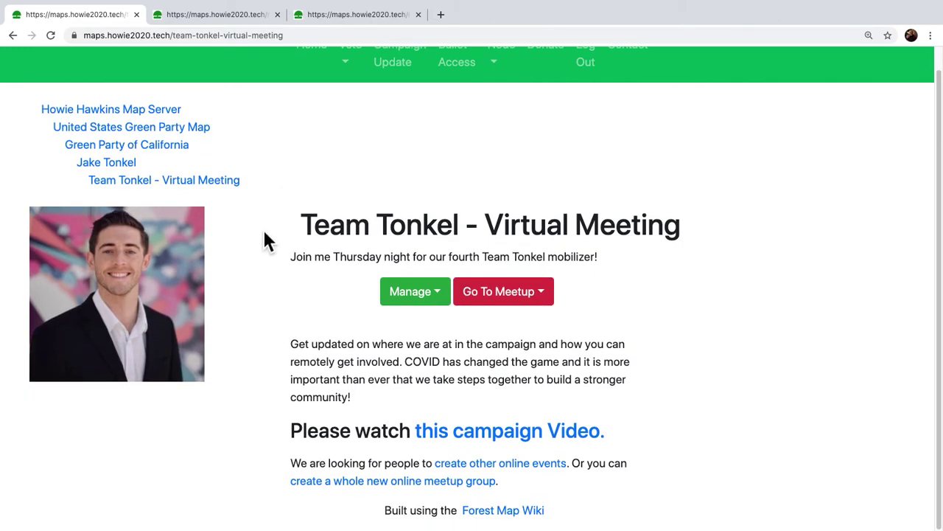
left_click(413, 300)
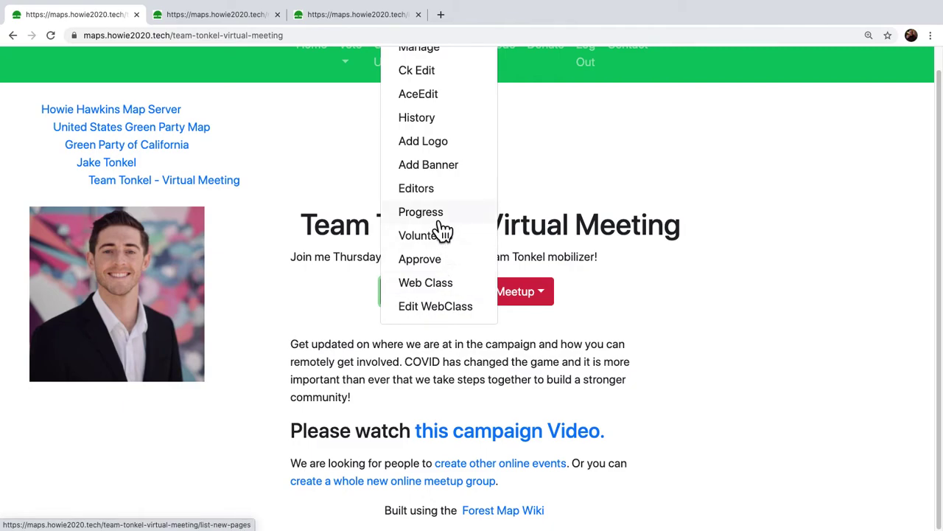
left_click(427, 193)
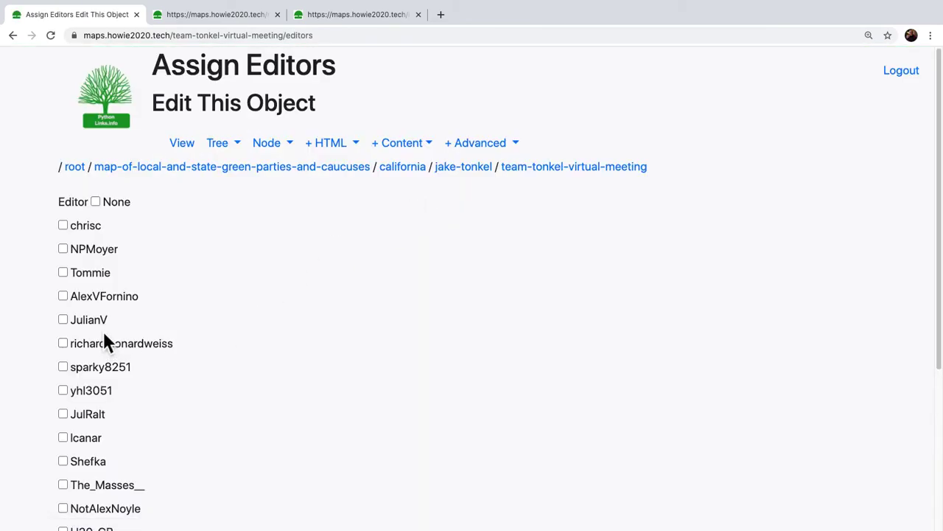
left_click(65, 329)
left_click(63, 296)
left_click(204, 163)
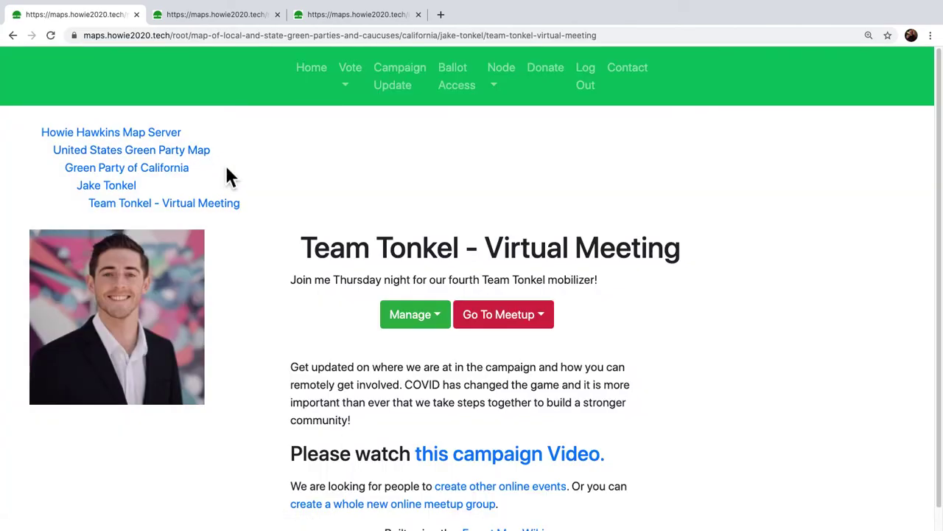
Climb the breadcrumbs from the Jake Tonkel page up to the Green Party of California page
left_click(122, 189)
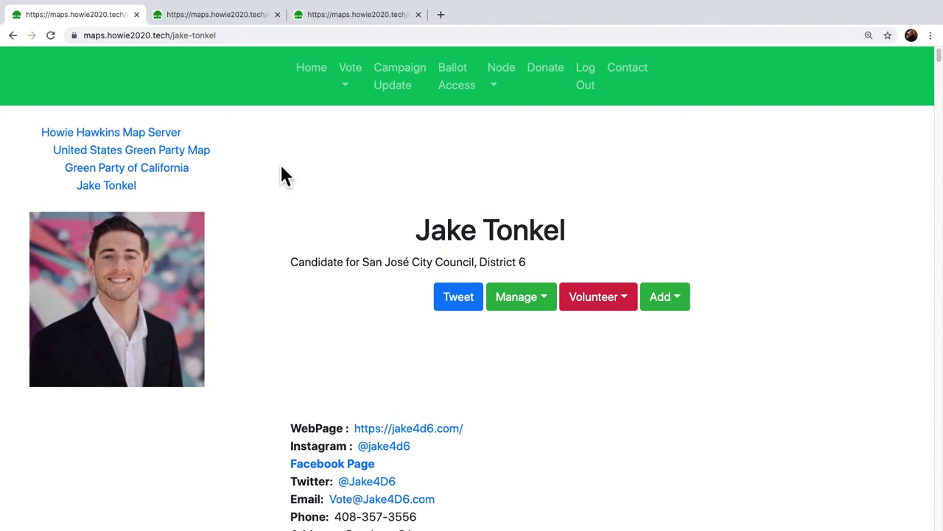
left_click(173, 171)
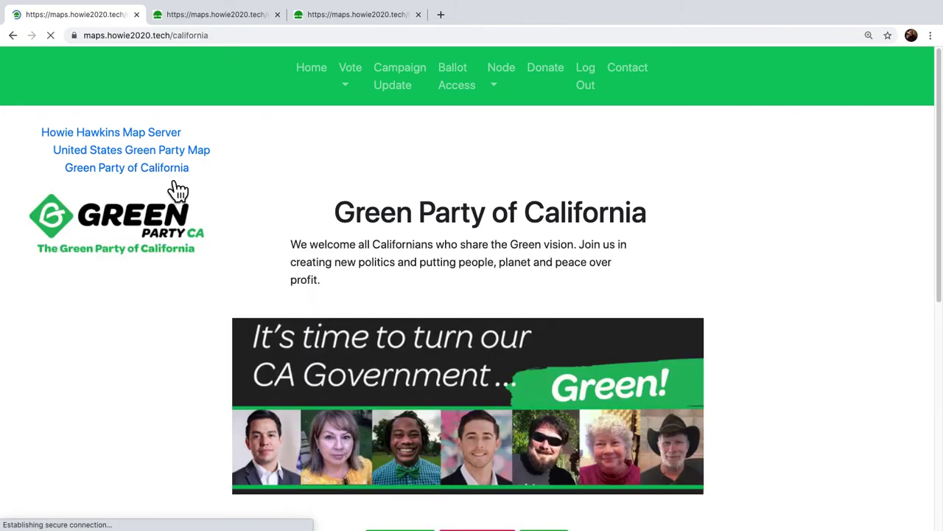
scroll(93, 311, "down", 6)
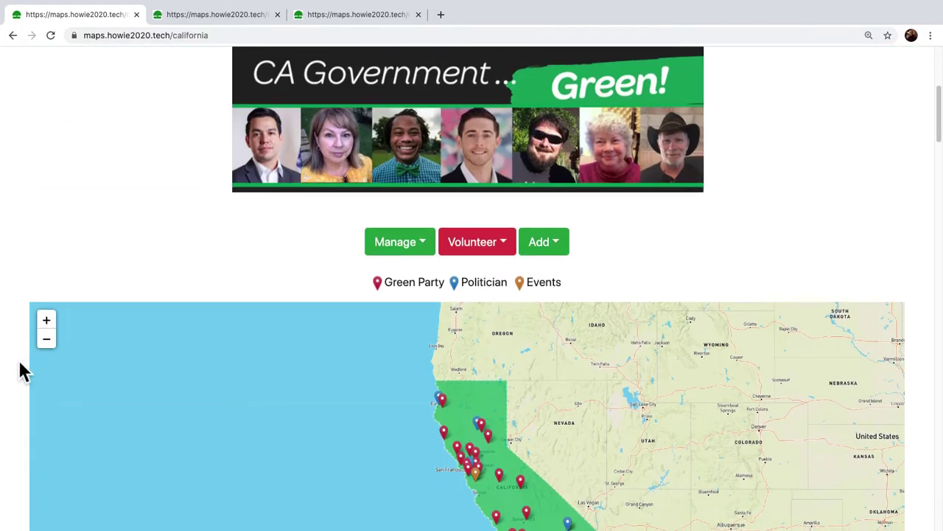
scroll(16, 361, "down", 10)
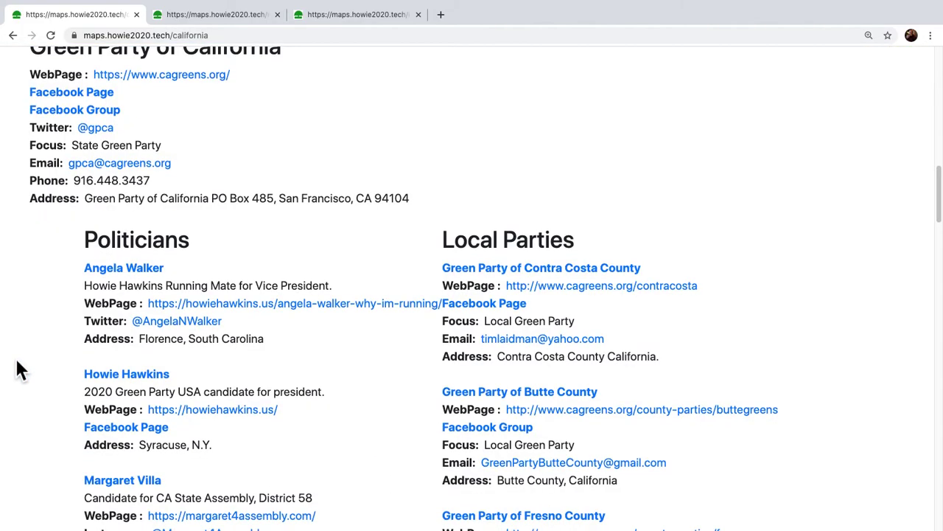
scroll(16, 361, "down", 2)
scroll(16, 361, "down", 4)
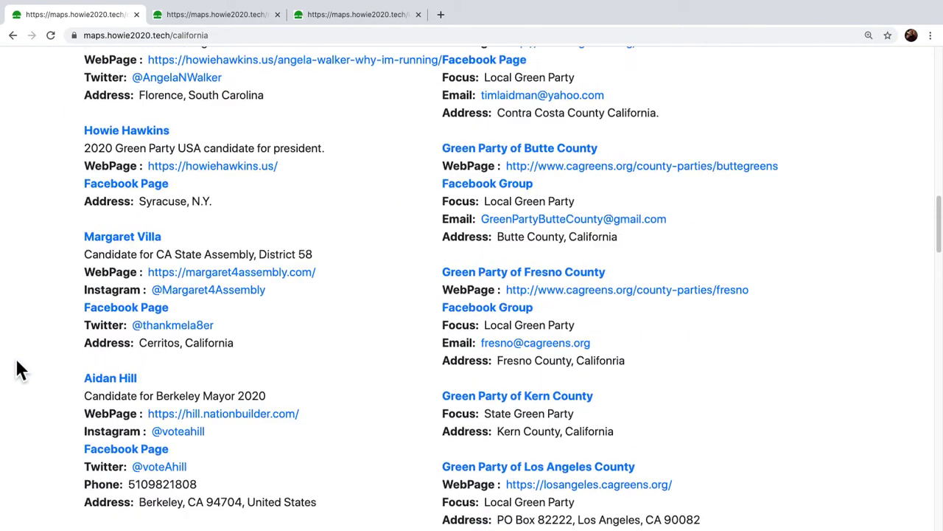
Choose Manage from the California page's Manage dropdown to list its 38 child pages
scroll(16, 361, "up", 20)
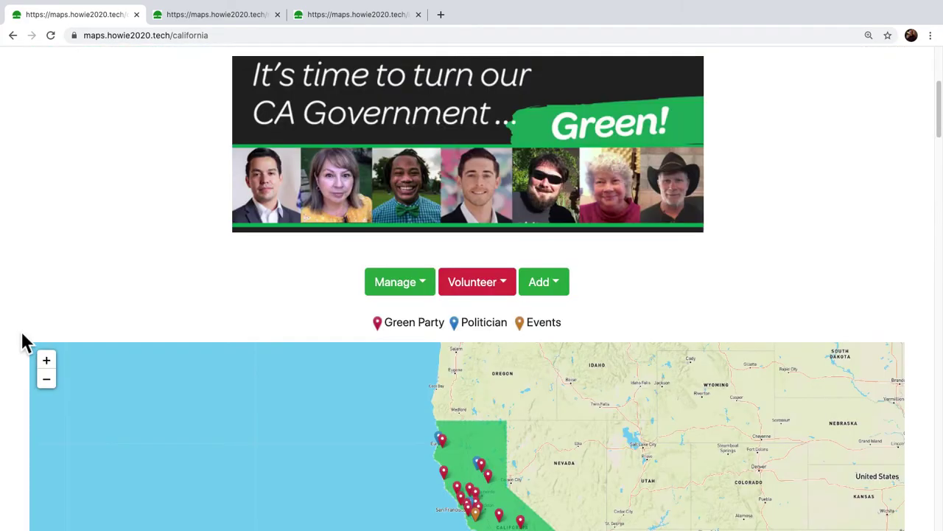
scroll(279, 206, "down", 3)
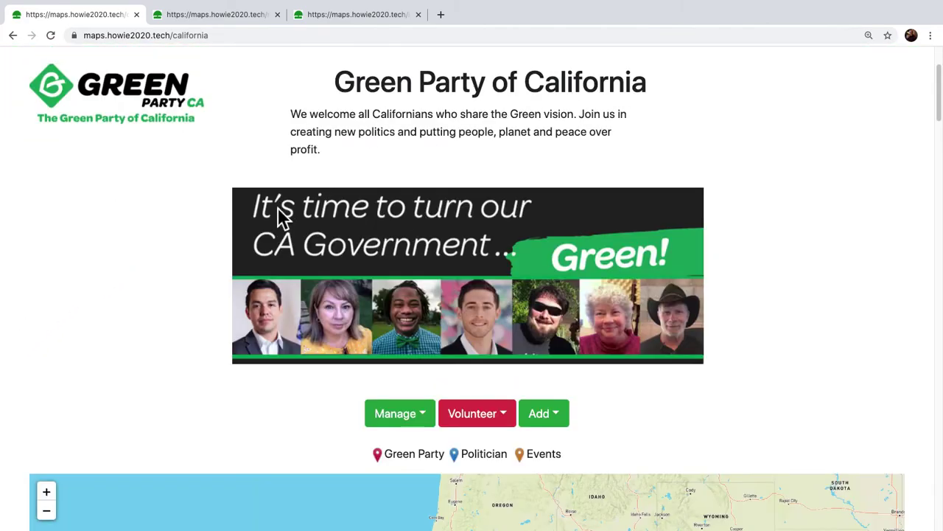
left_click(392, 347)
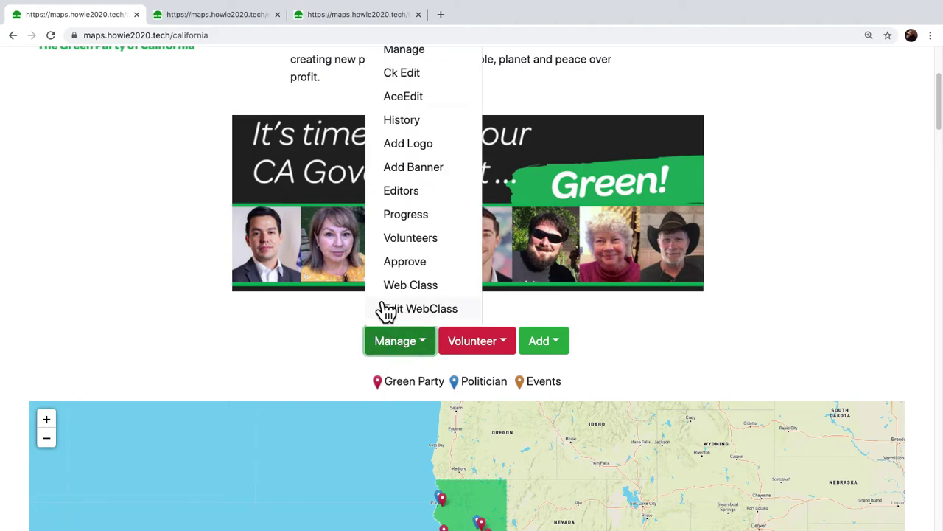
left_click(432, 56)
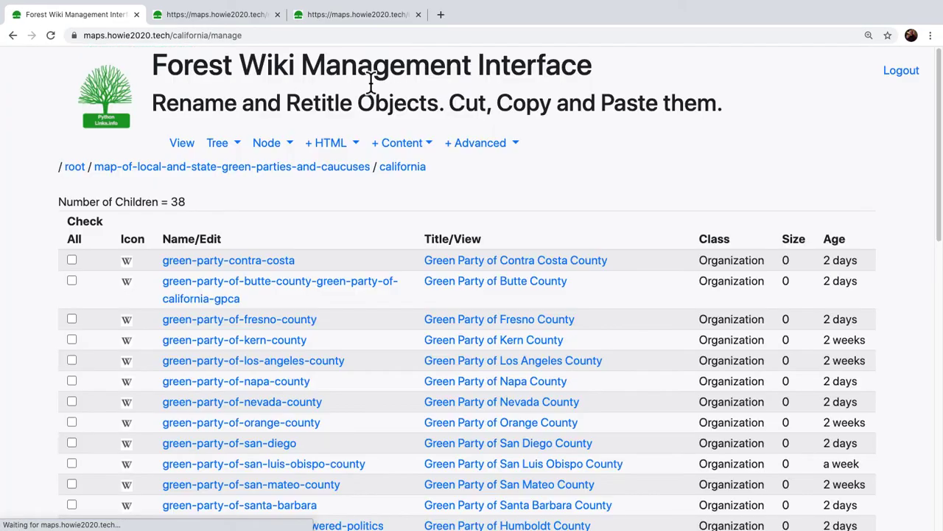
Scroll up and down through the California management table's 38 child entries
scroll(38, 279, "down", 1)
scroll(39, 279, "down", 8)
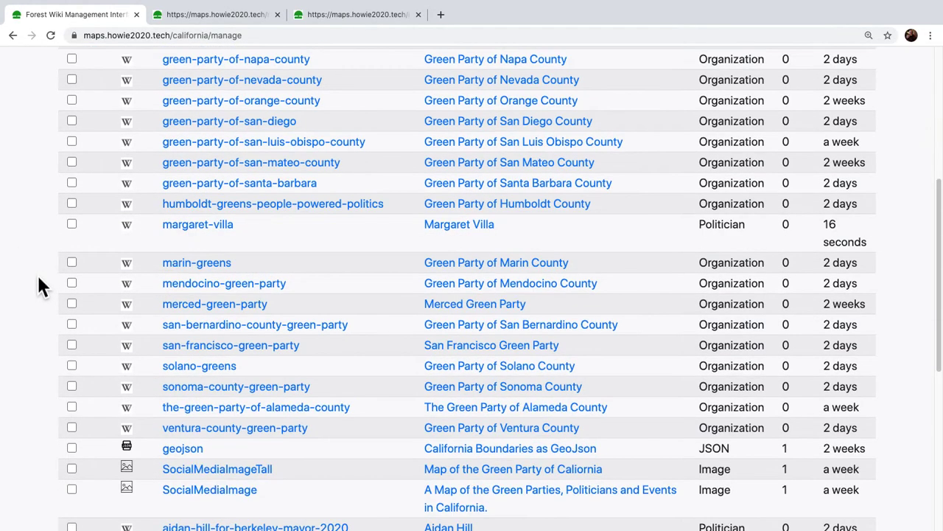
scroll(30, 291, "down", 2)
scroll(22, 302, "up", 1)
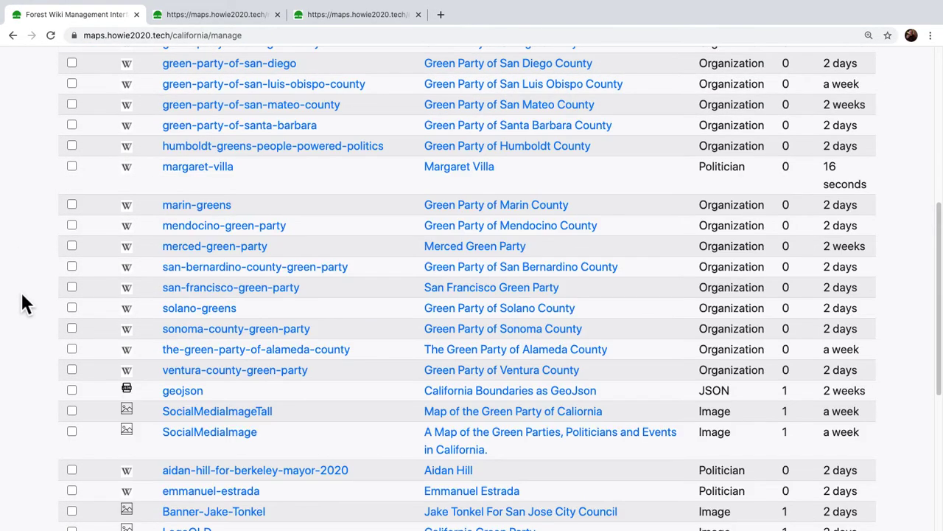
scroll(23, 303, "down", 8)
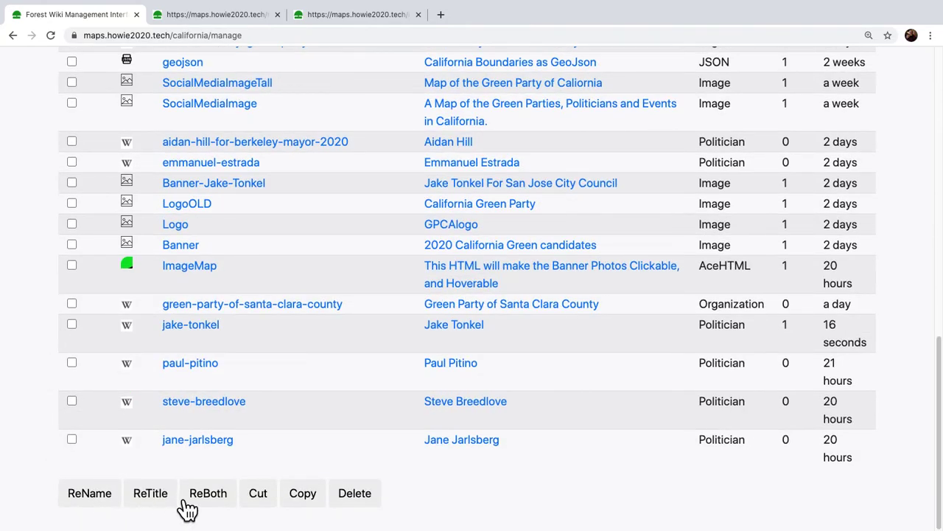
scroll(51, 339, "up", 6)
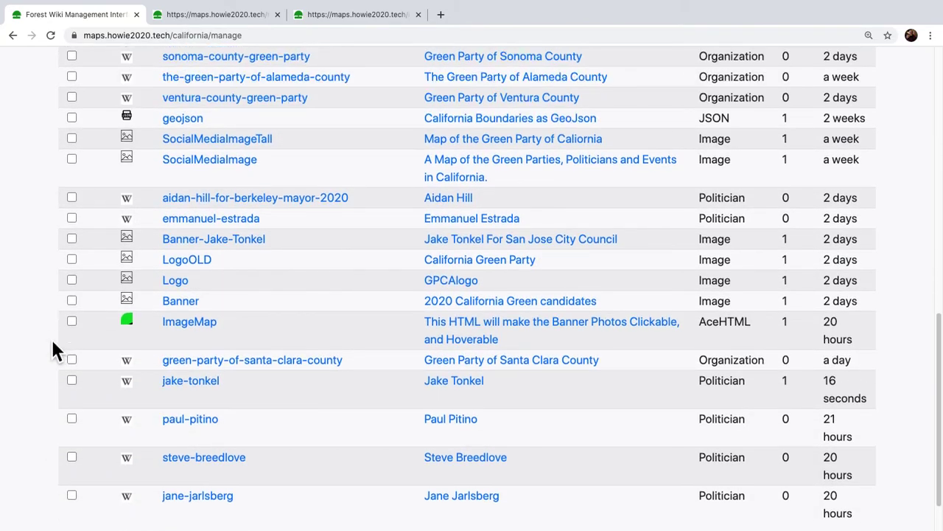
scroll(50, 337, "up", 7)
scroll(50, 338, "down", 2)
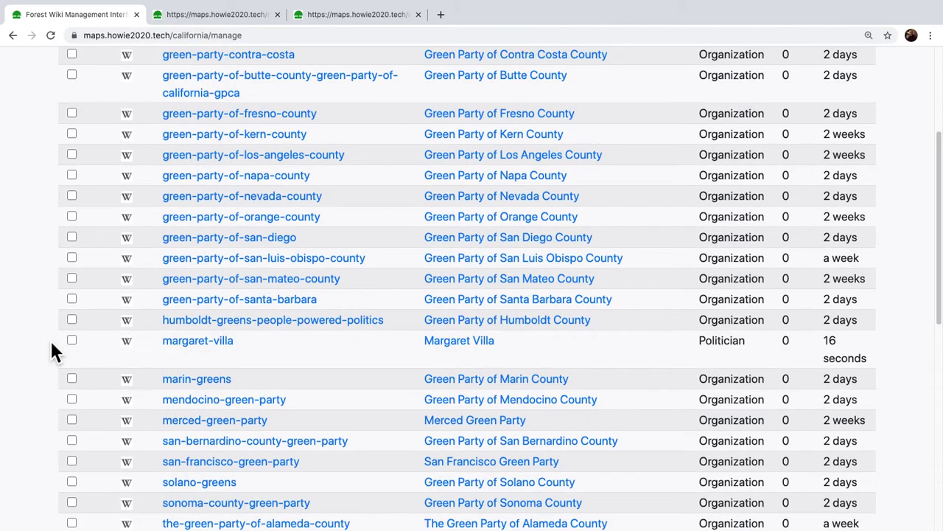
scroll(39, 317, "up", 2)
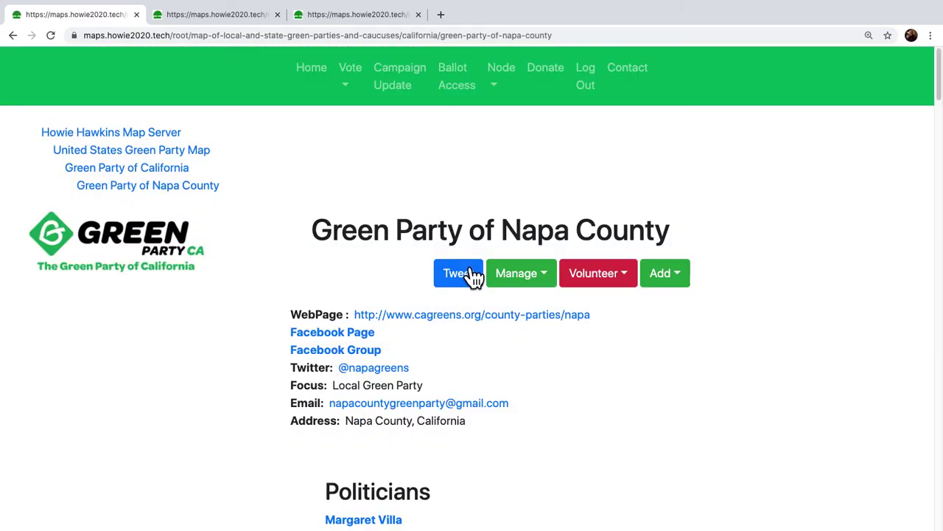
Open Manage > Ck Edit for Napa County, then return via breadcrumbs to the California page
left_click(505, 274)
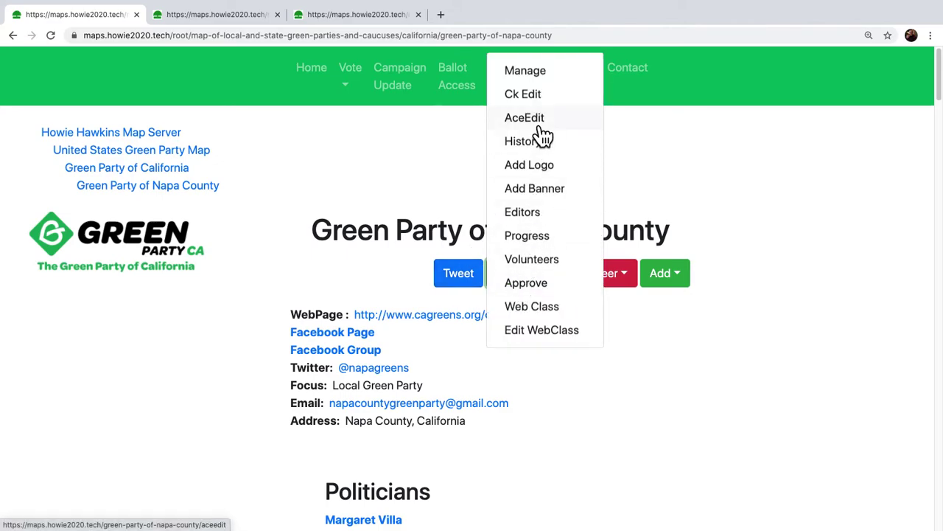
left_click(528, 99)
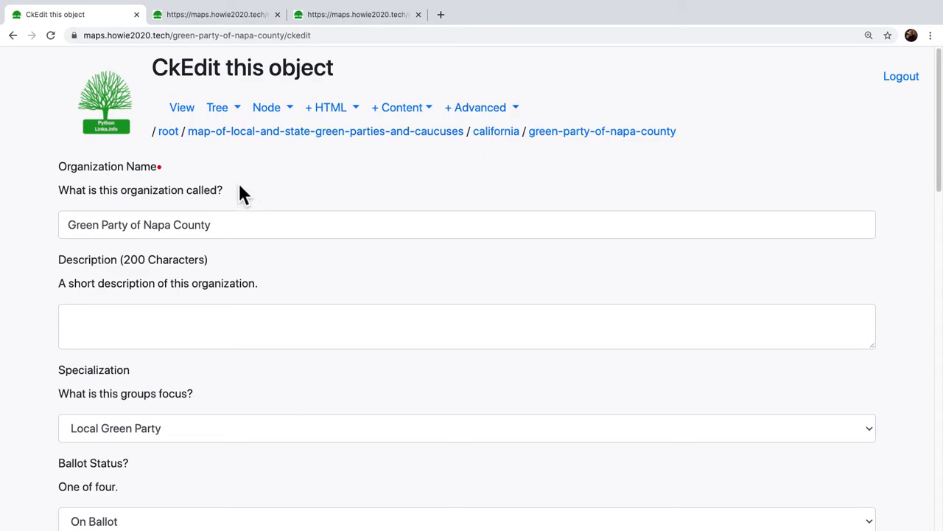
left_click(208, 123)
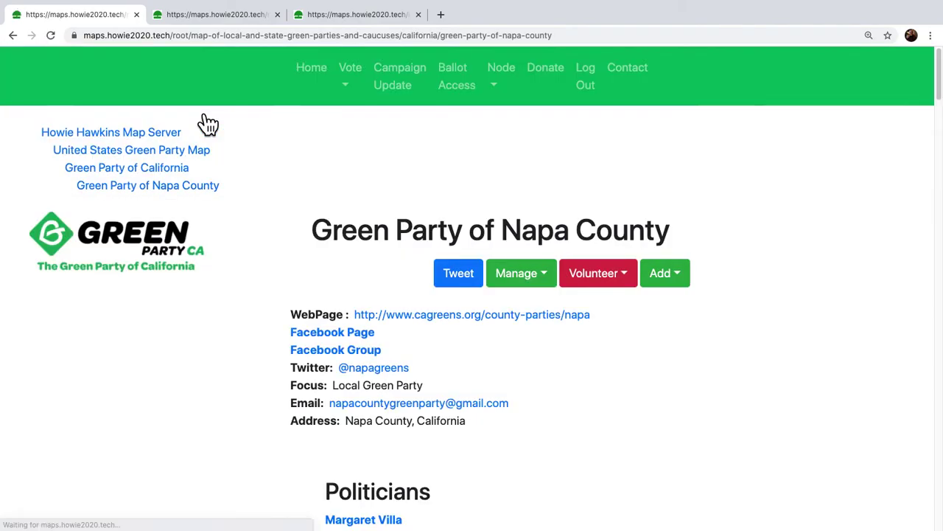
left_click(156, 170)
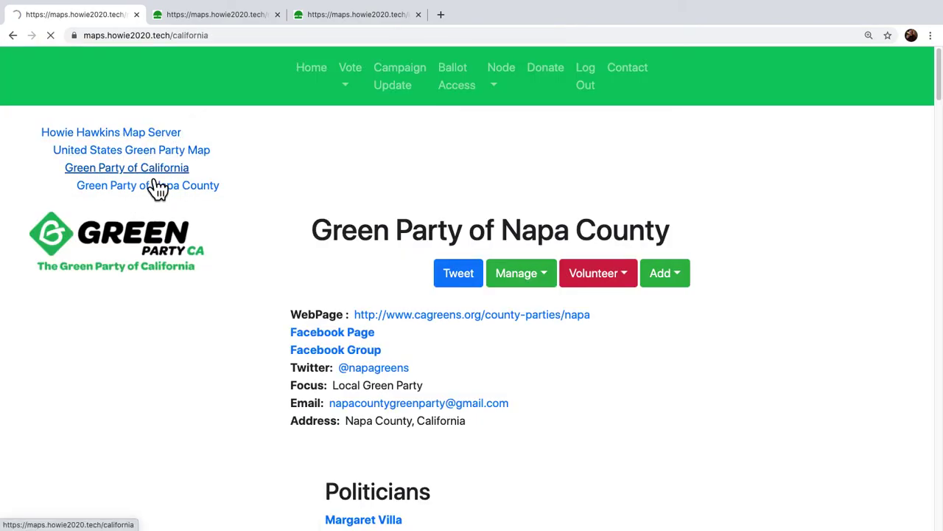
scroll(122, 293, "down", 5)
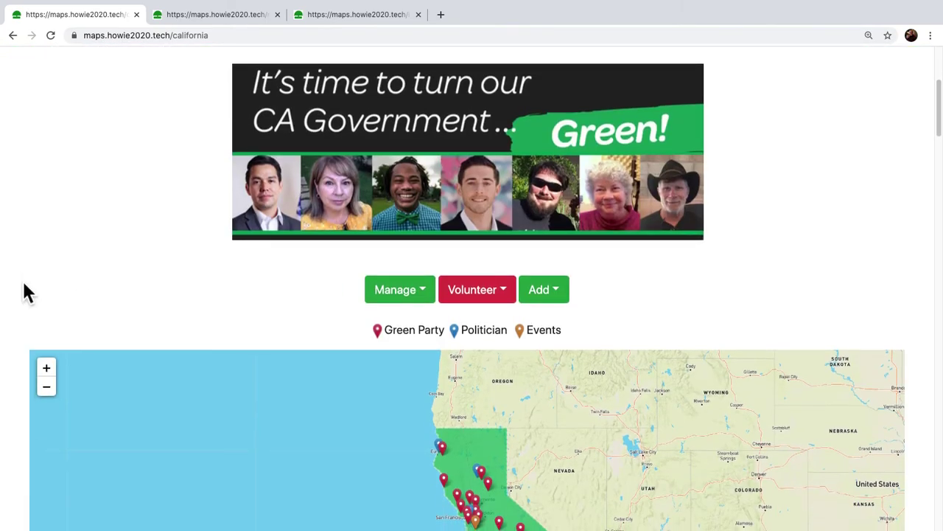
scroll(25, 291, "down", 1)
left_click(417, 243)
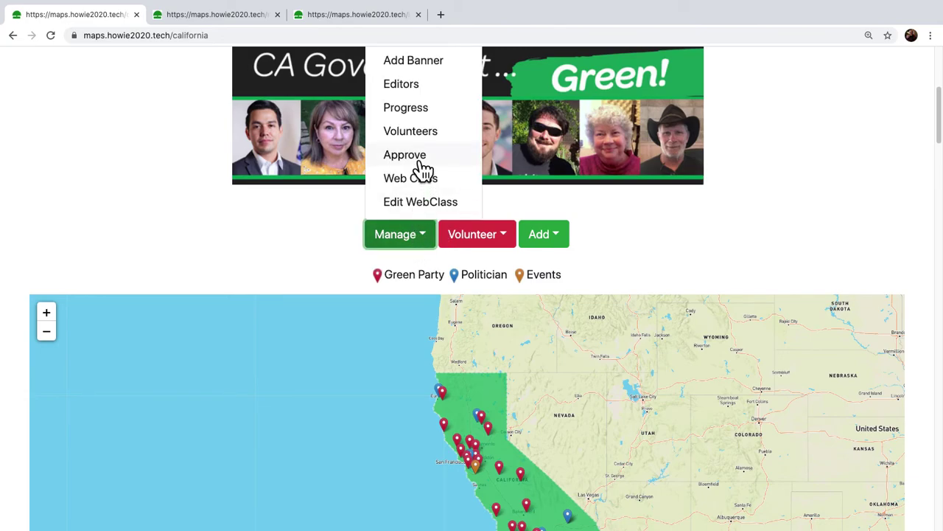
left_click(424, 115)
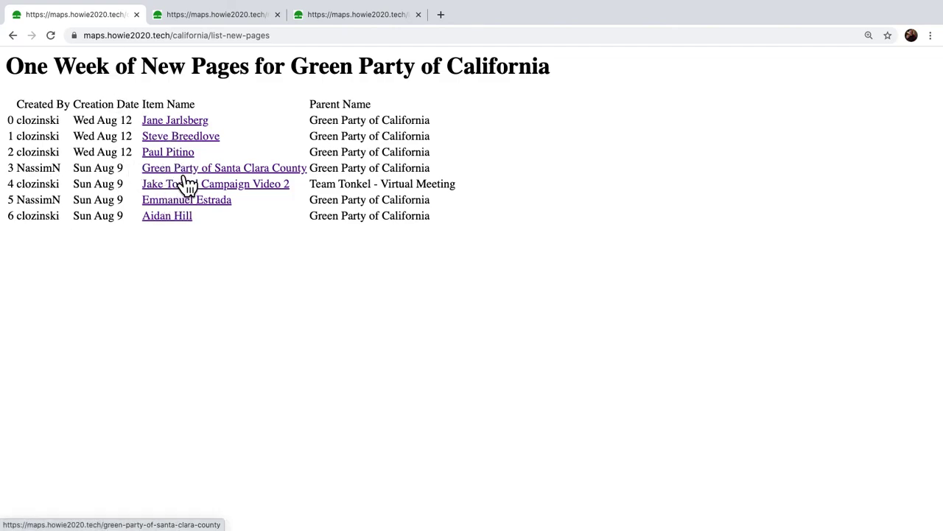
left_click(13, 35)
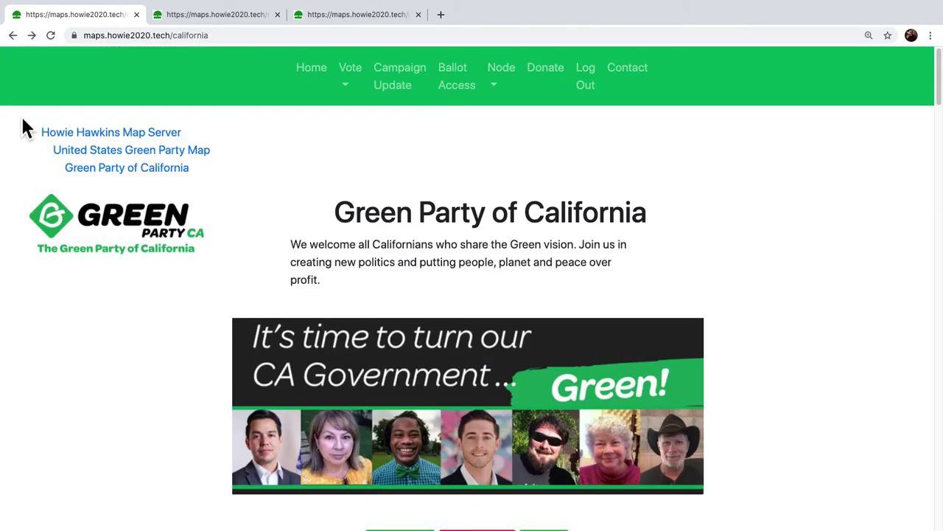
On the United States Green Party Map, view Manage > Progress for the past week's new pages, then return and reopen Manage
left_click(105, 152)
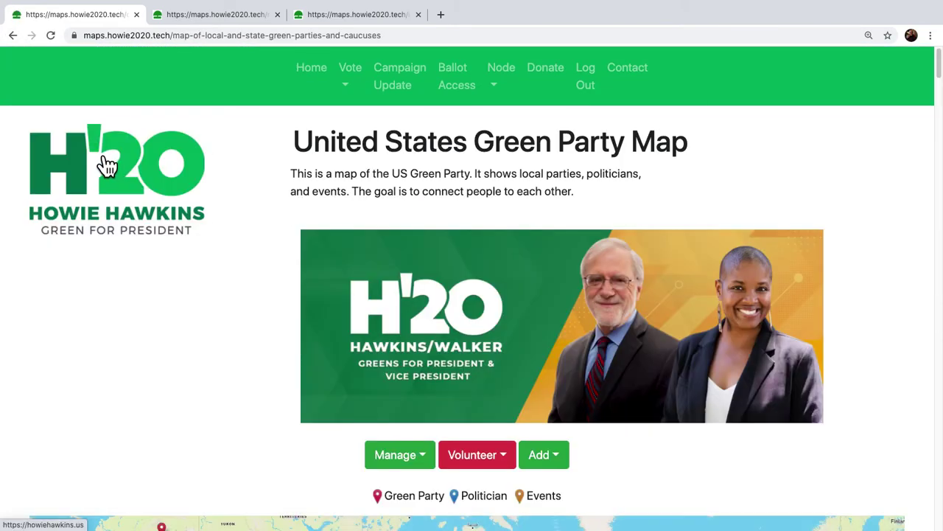
scroll(179, 235, "down", 4)
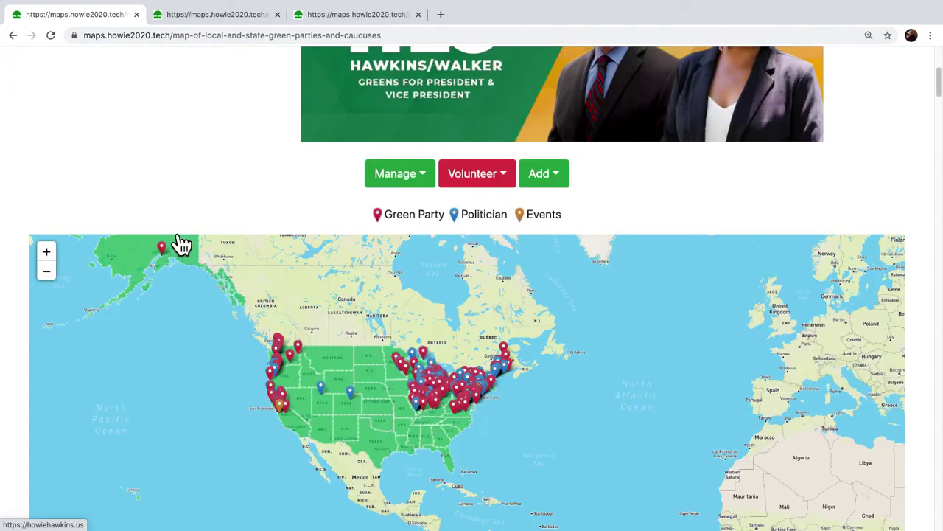
left_click(408, 178)
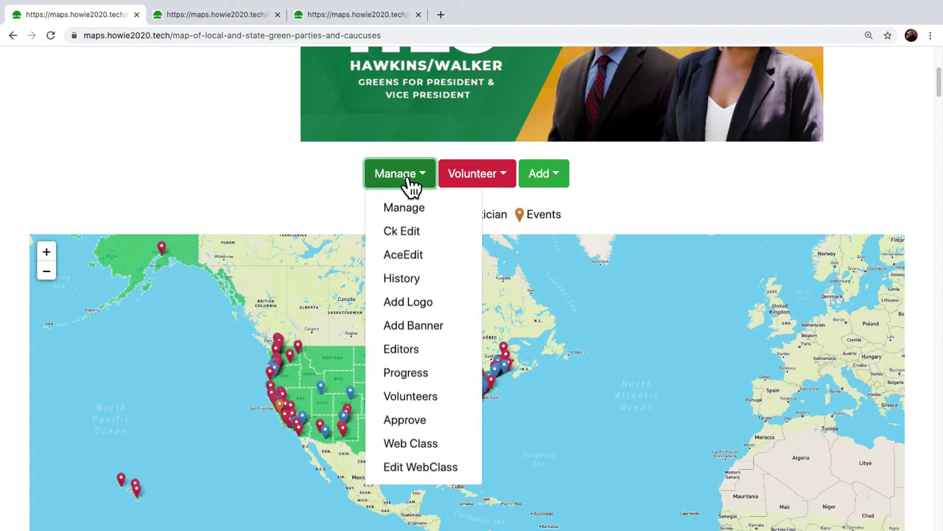
left_click(427, 378)
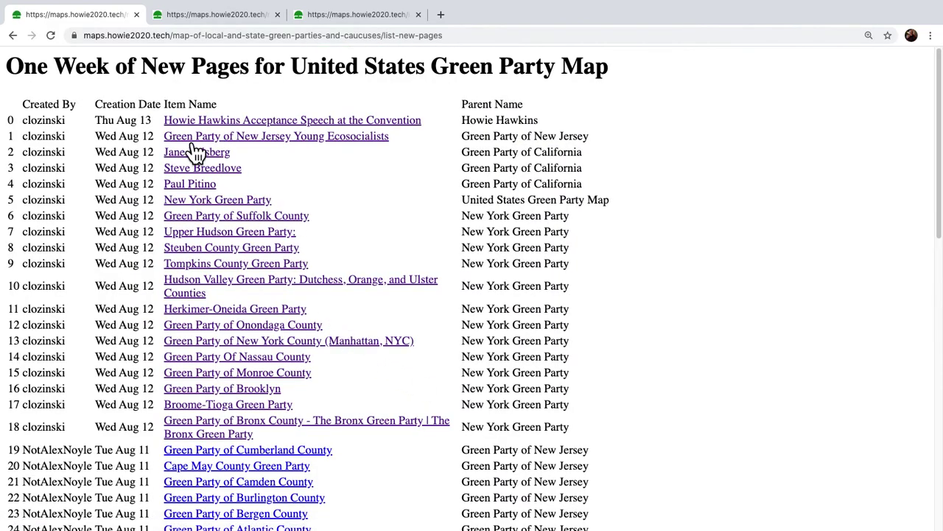
left_click(13, 37)
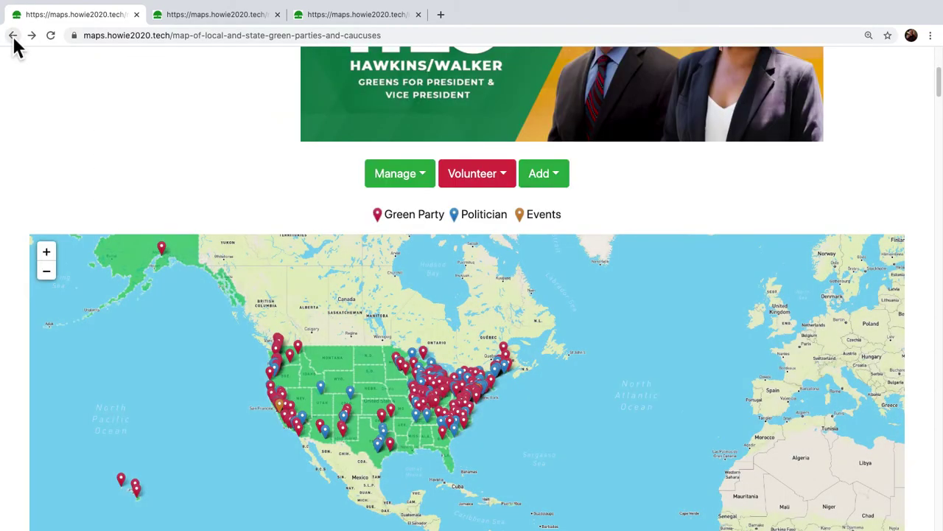
left_click(410, 182)
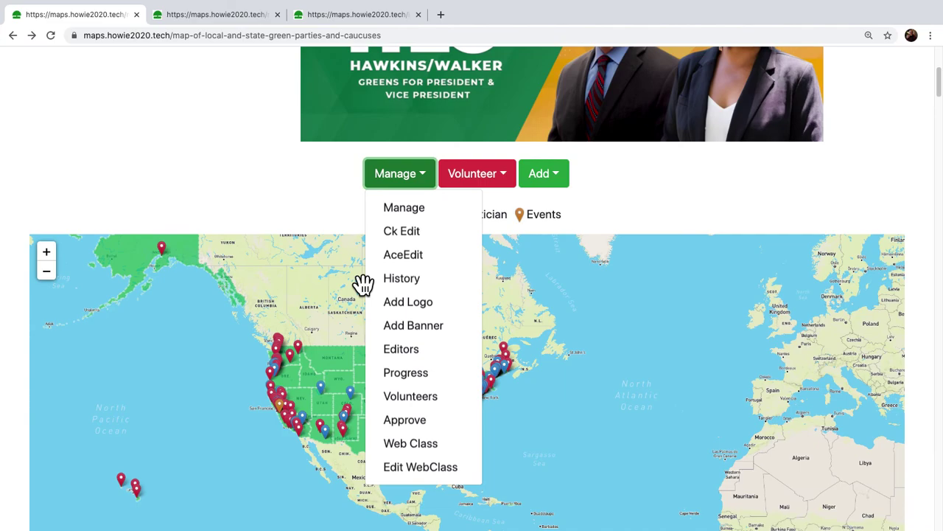
left_click(418, 402)
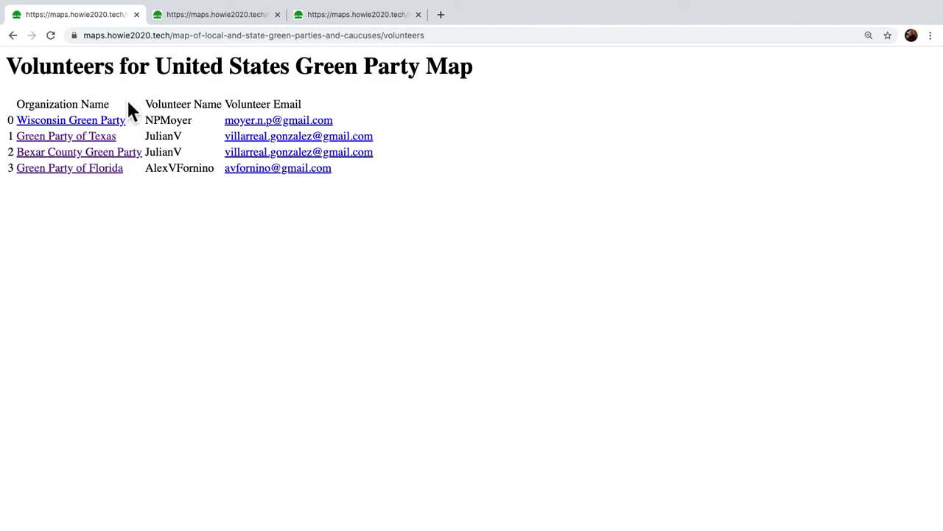
left_click(13, 35)
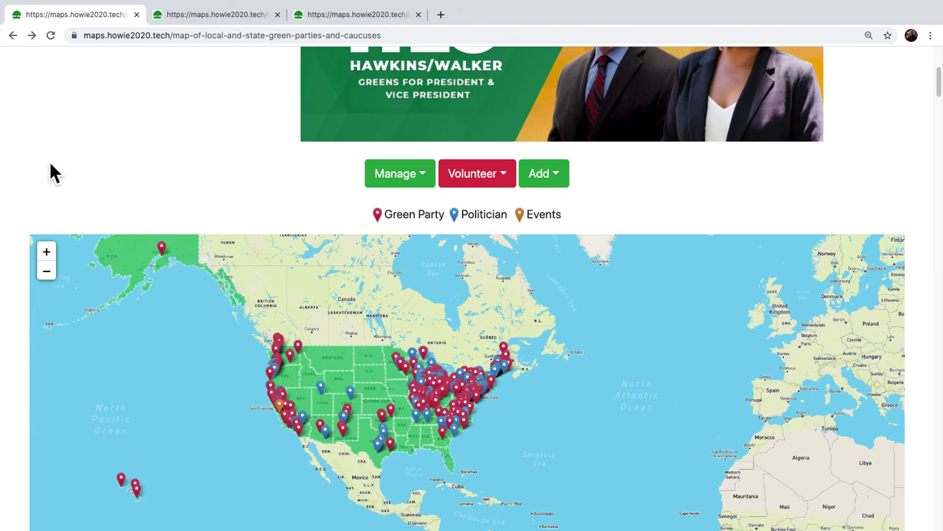
scroll(50, 171, "up", 1)
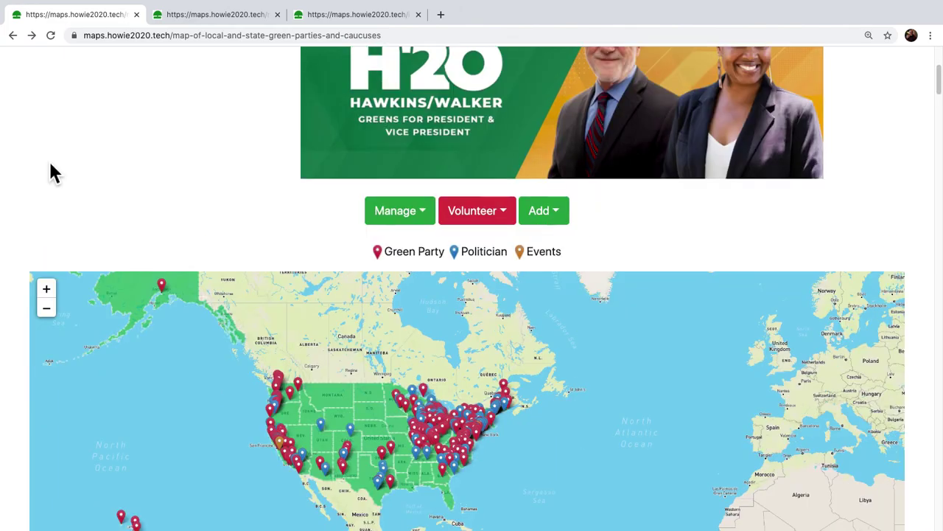